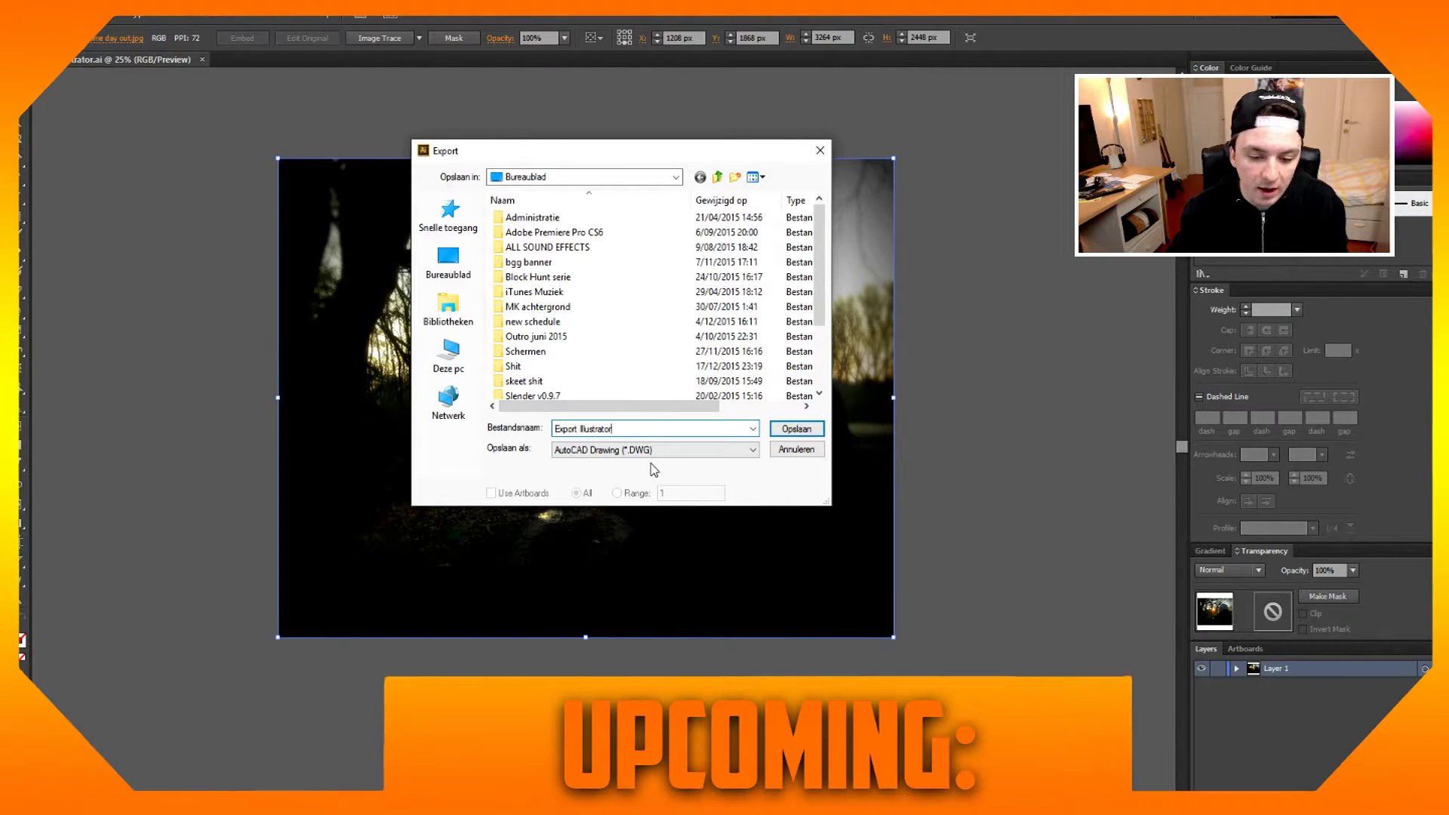
# Drag the sunset photo slightly down and to the right on the canvas.
pyautogui.click(649, 450)
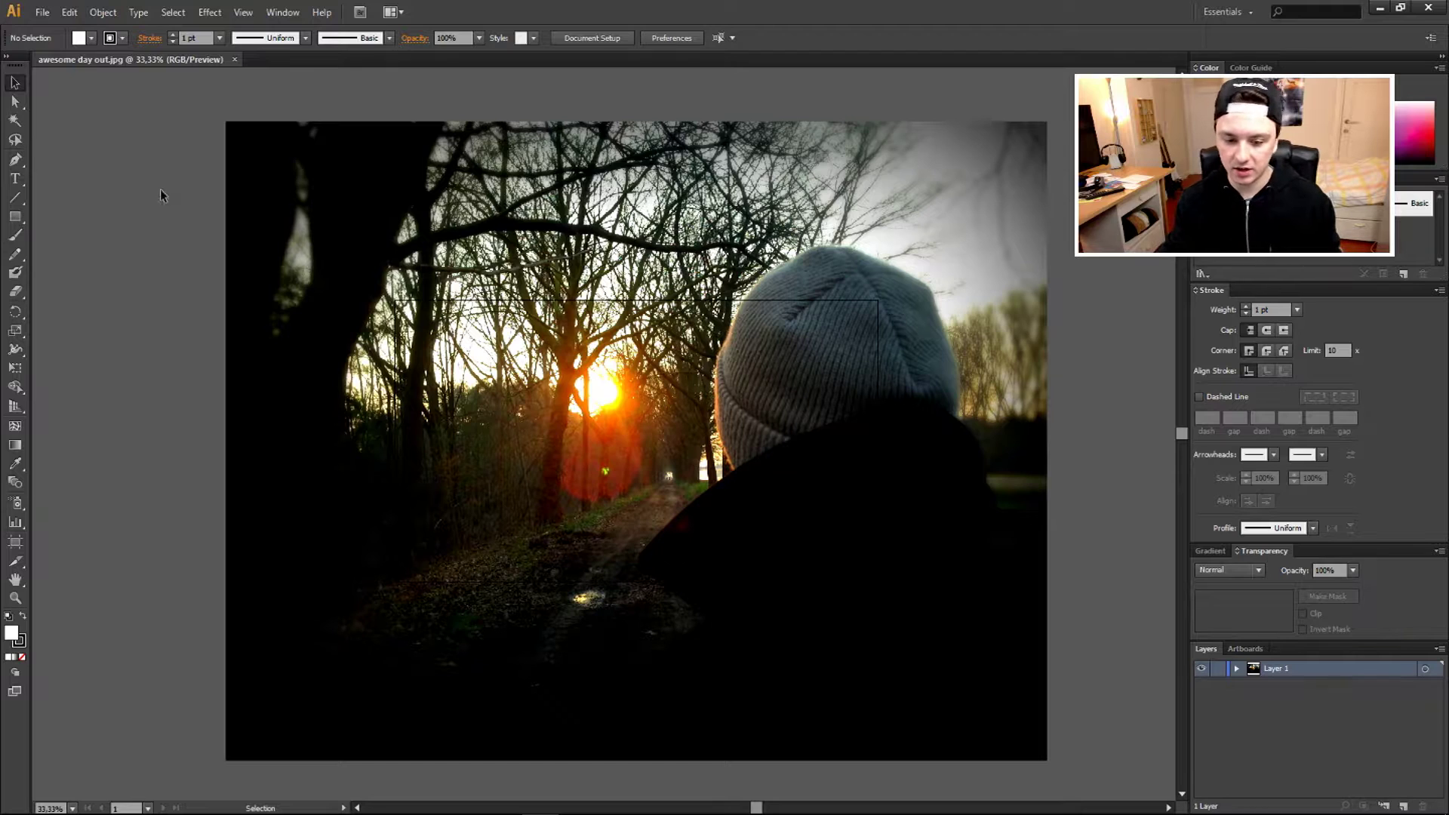
pyautogui.scroll(-1, 340, 227)
pyautogui.scroll(1, 489, 244)
pyautogui.scroll(-3, 571, 271)
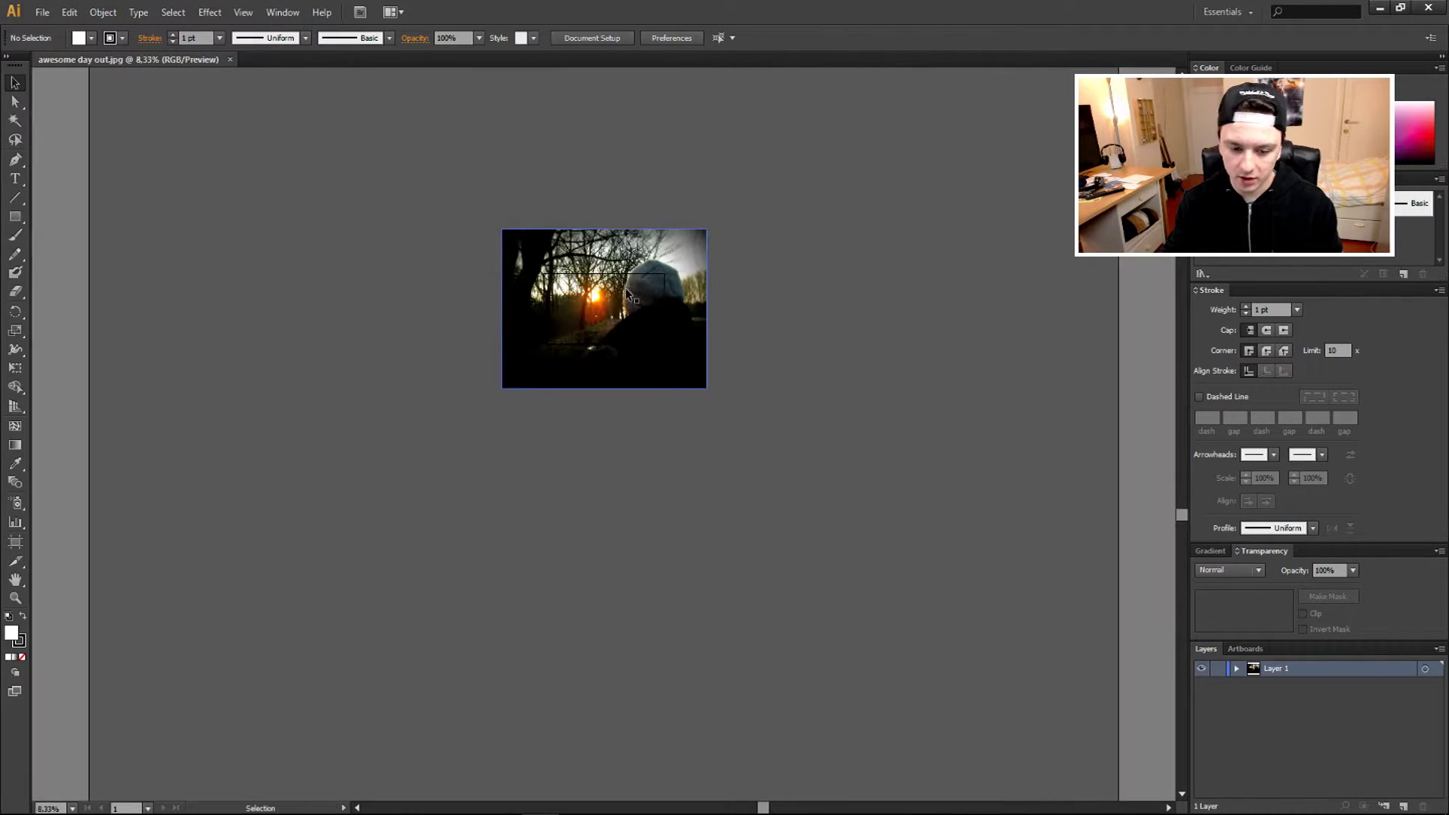
pyautogui.scroll(1, 571, 273)
pyautogui.scroll(1, 571, 273)
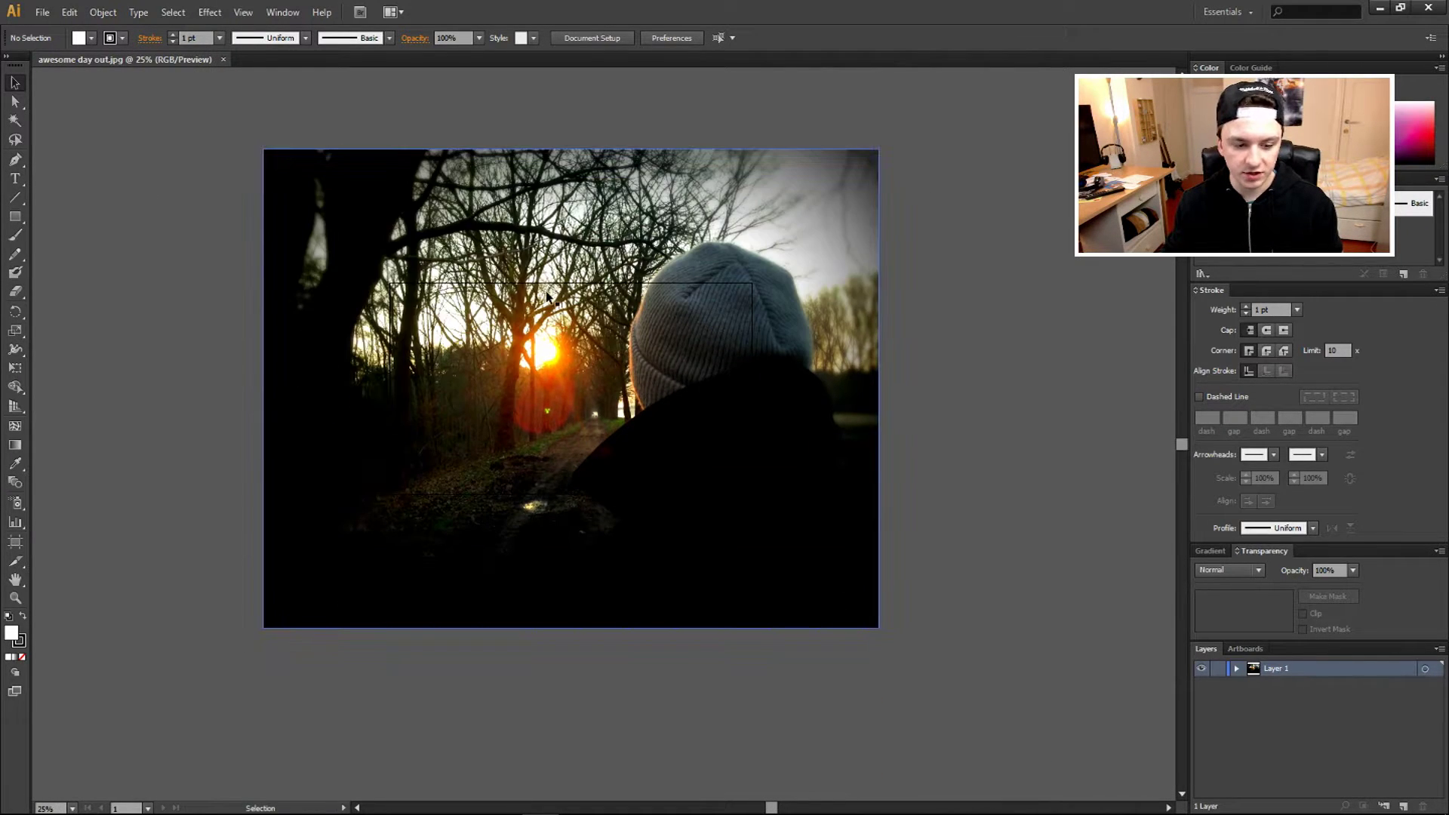
pyautogui.scroll(2, 546, 292)
pyautogui.scroll(1, 555, 306)
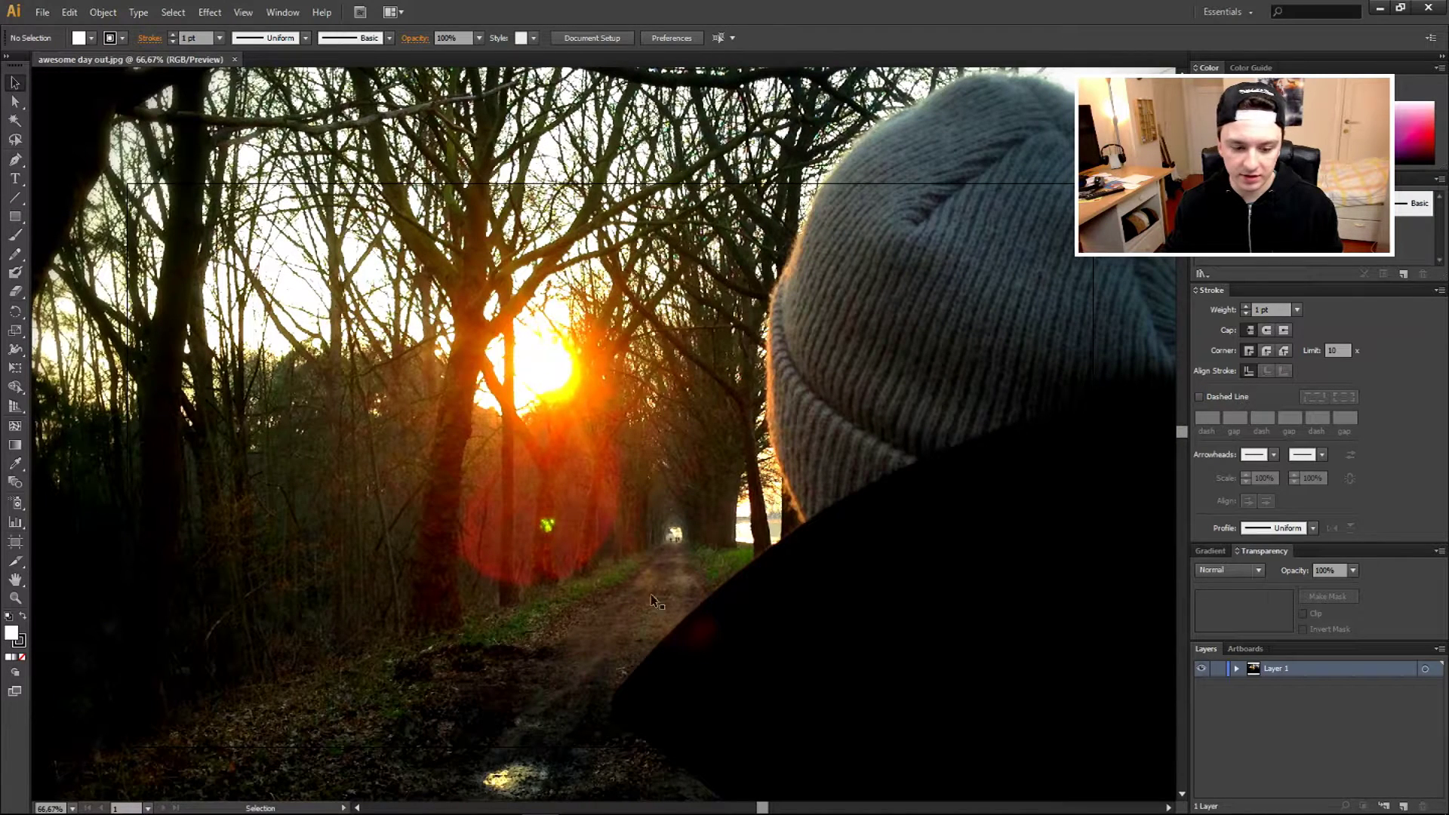
pyautogui.scroll(-1, 536, 351)
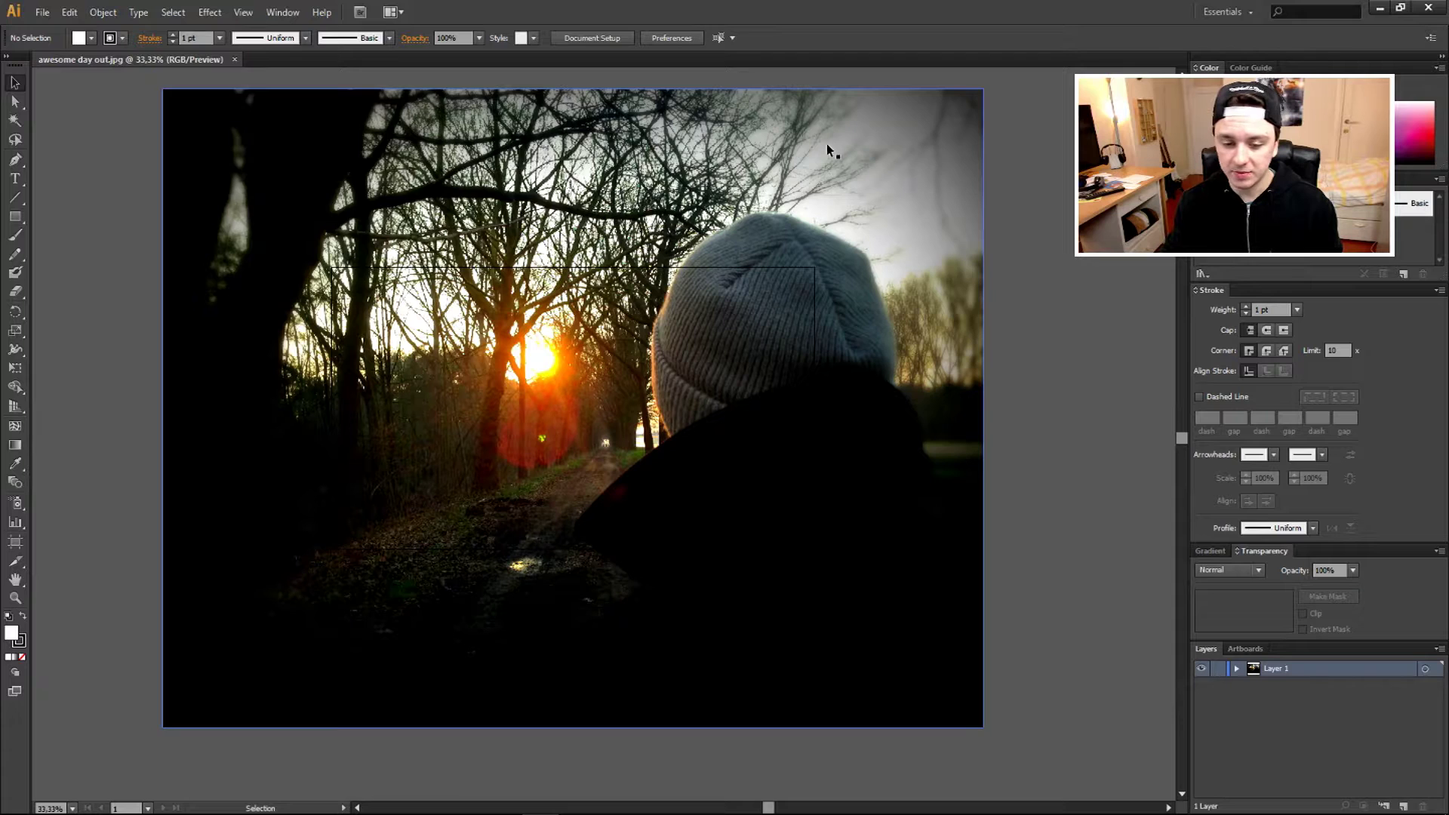
pyautogui.scroll(-1, 555, 227)
pyautogui.moveTo(345, 234)
pyautogui.mouseDown()
pyautogui.moveTo(432, 274)
pyautogui.moveTo(395, 258)
pyautogui.mouseUp()
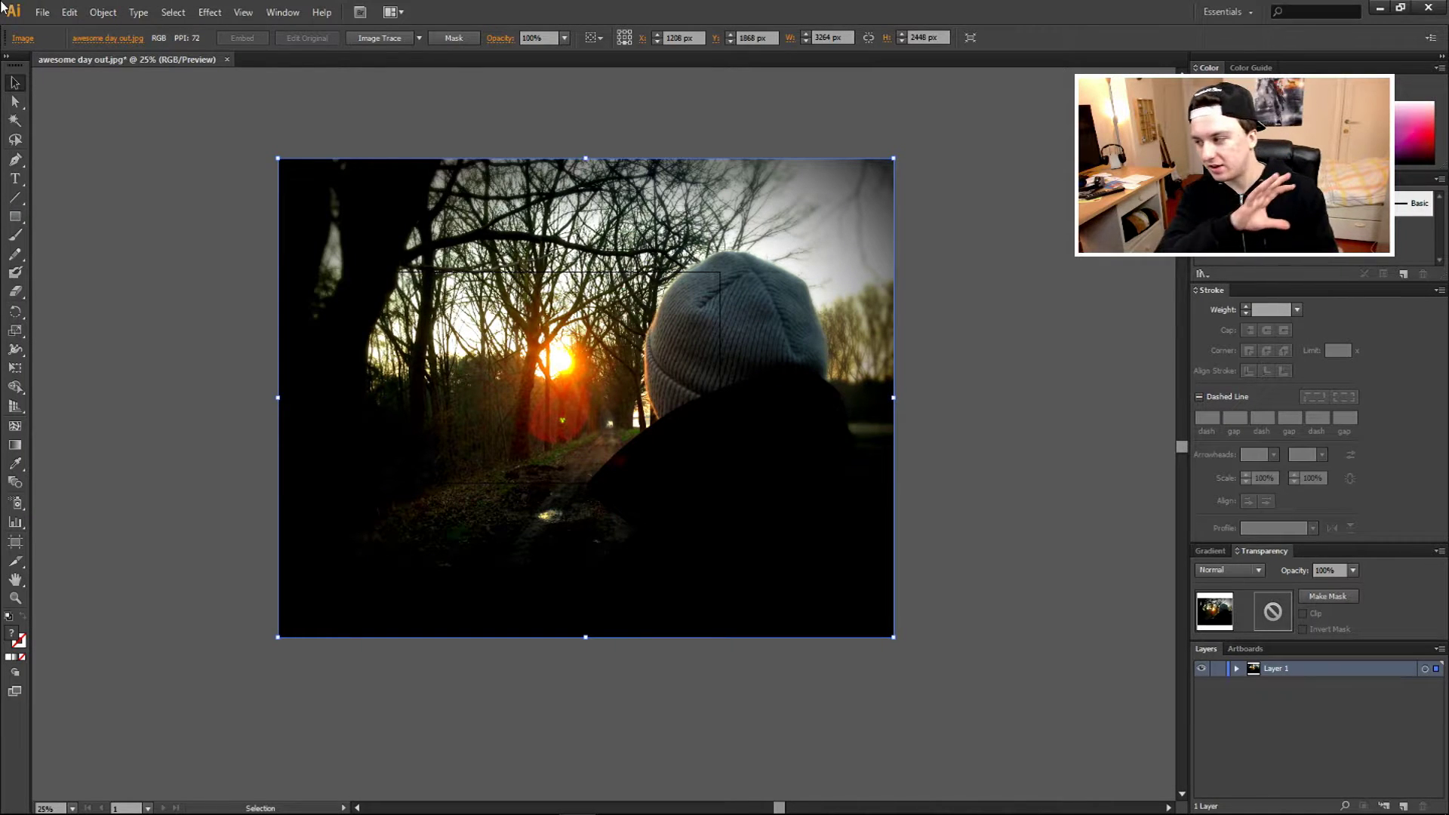
# Save the document to Bureaublad as File Illustrator.ai, accepting the default Illustrator Options.
pyautogui.click(42, 12)
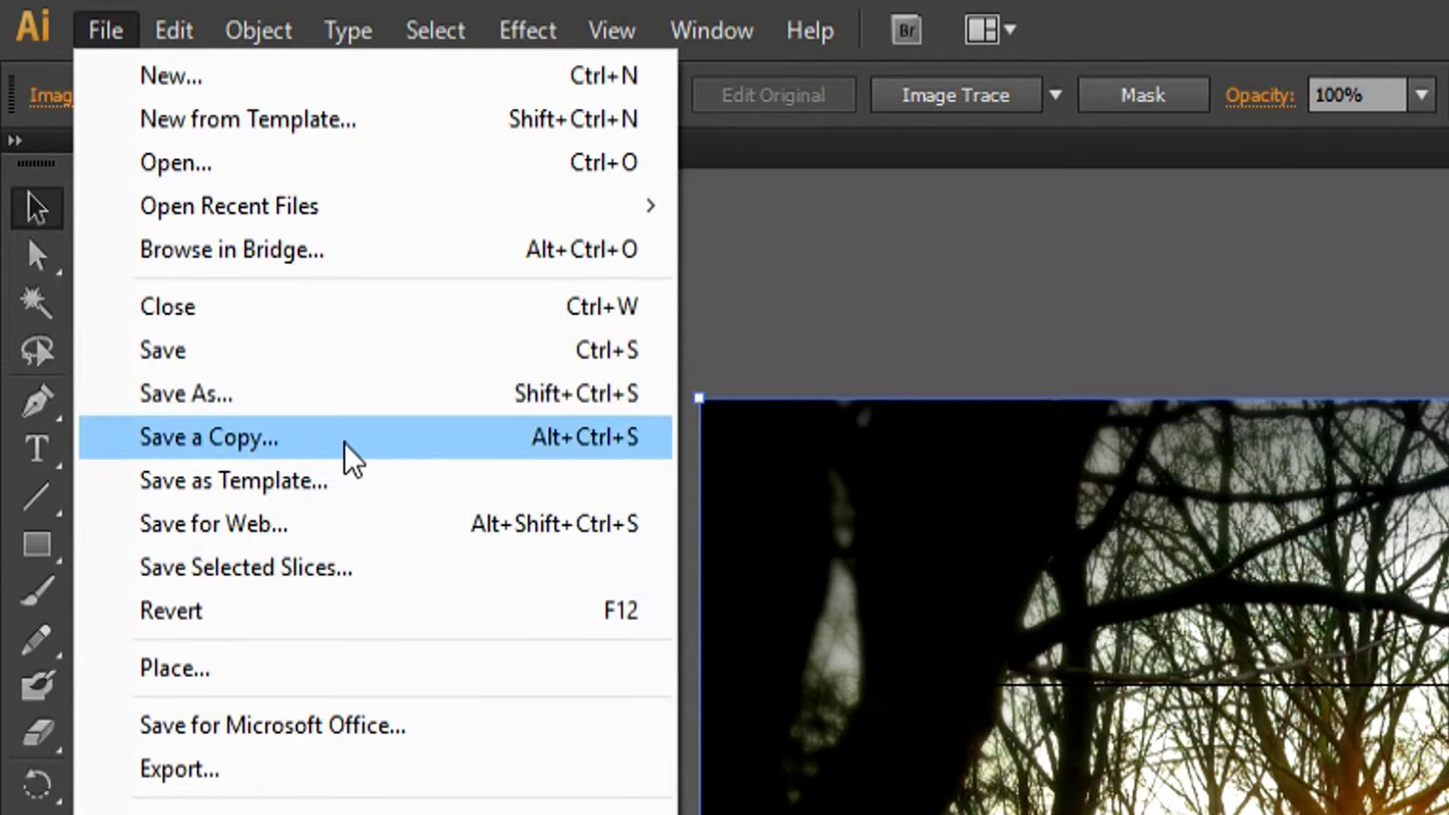
pyautogui.click(357, 393)
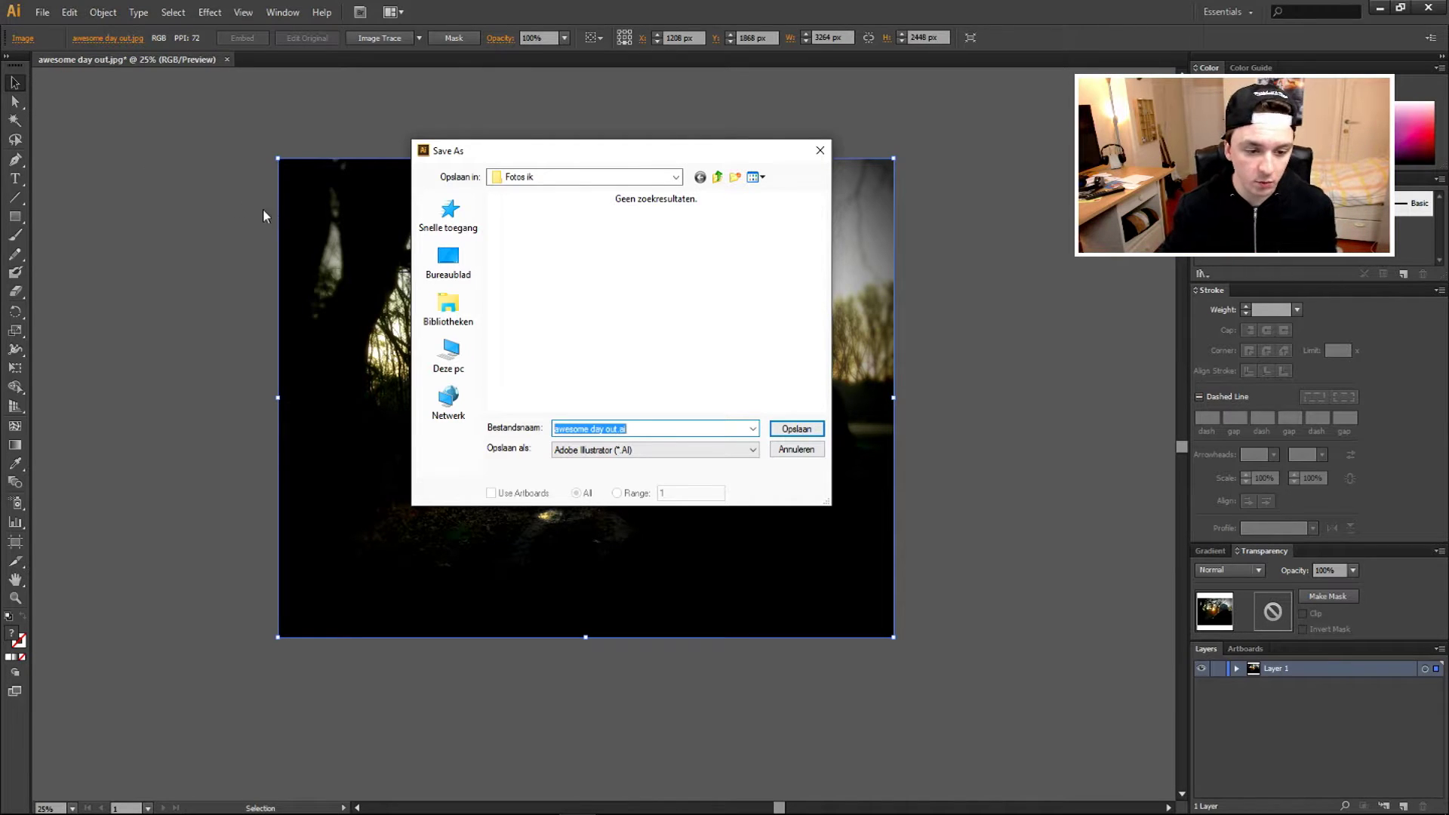
pyautogui.click(448, 263)
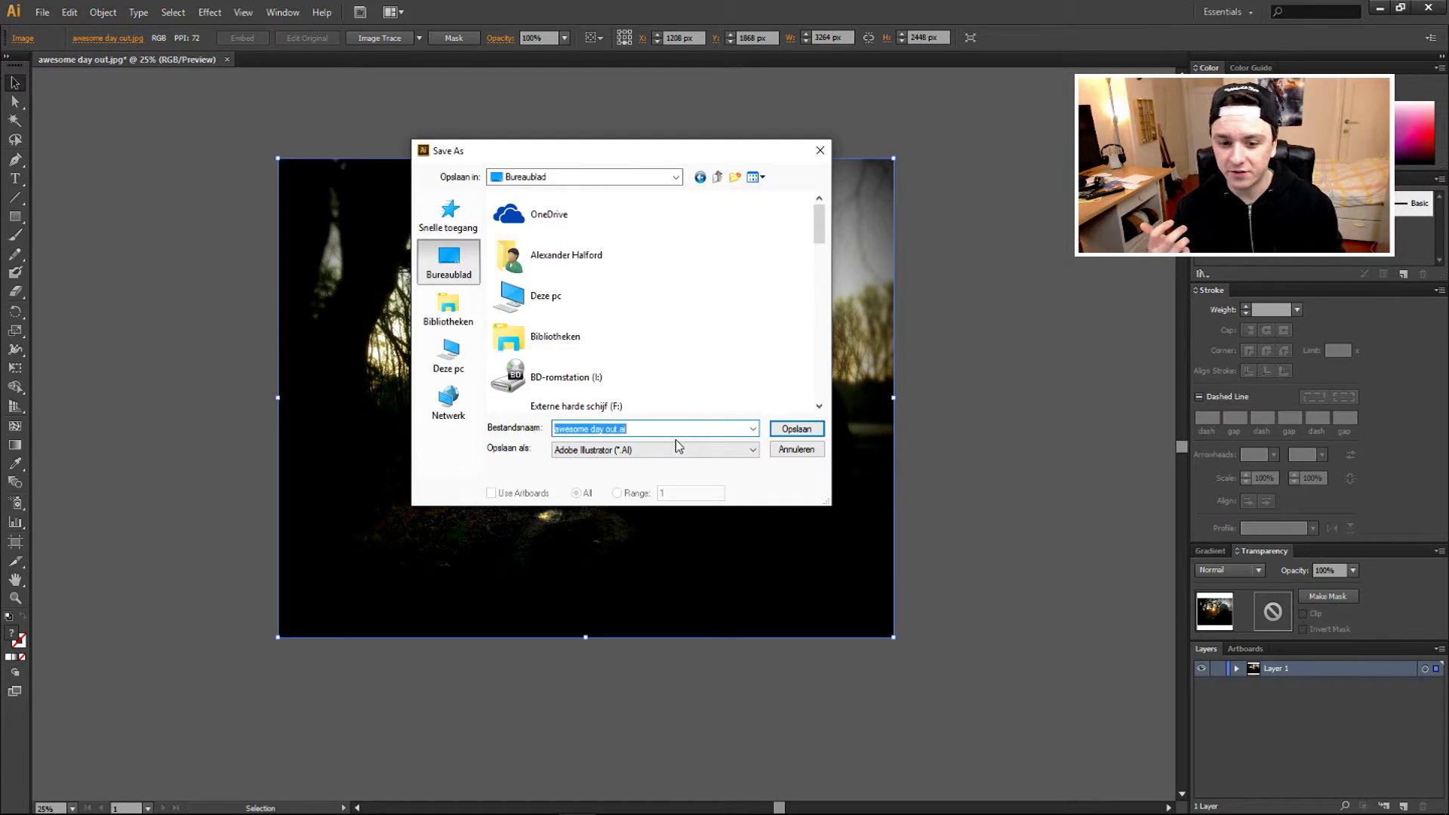
pyautogui.write('F')
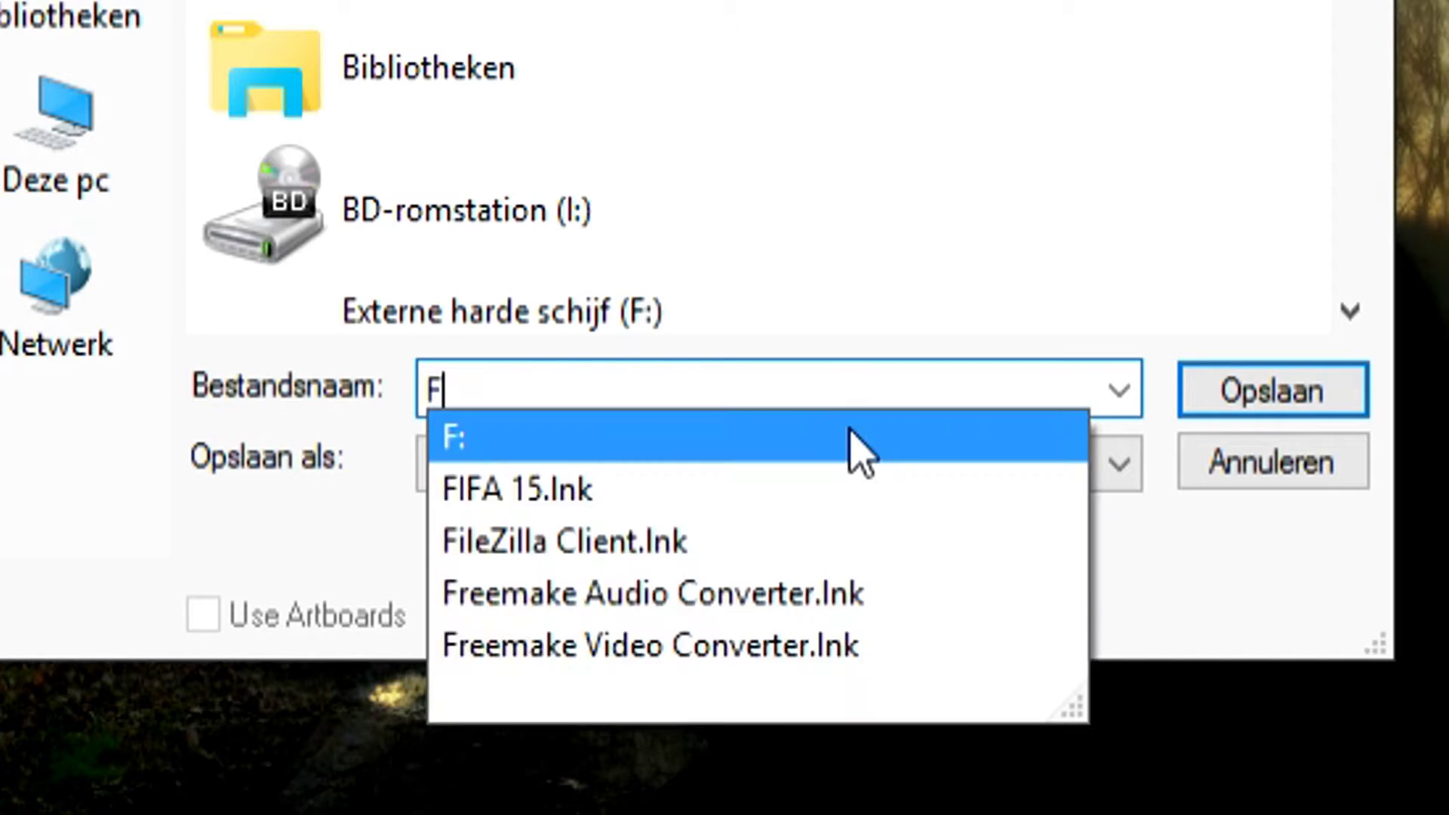
pyautogui.write('ile lllust')
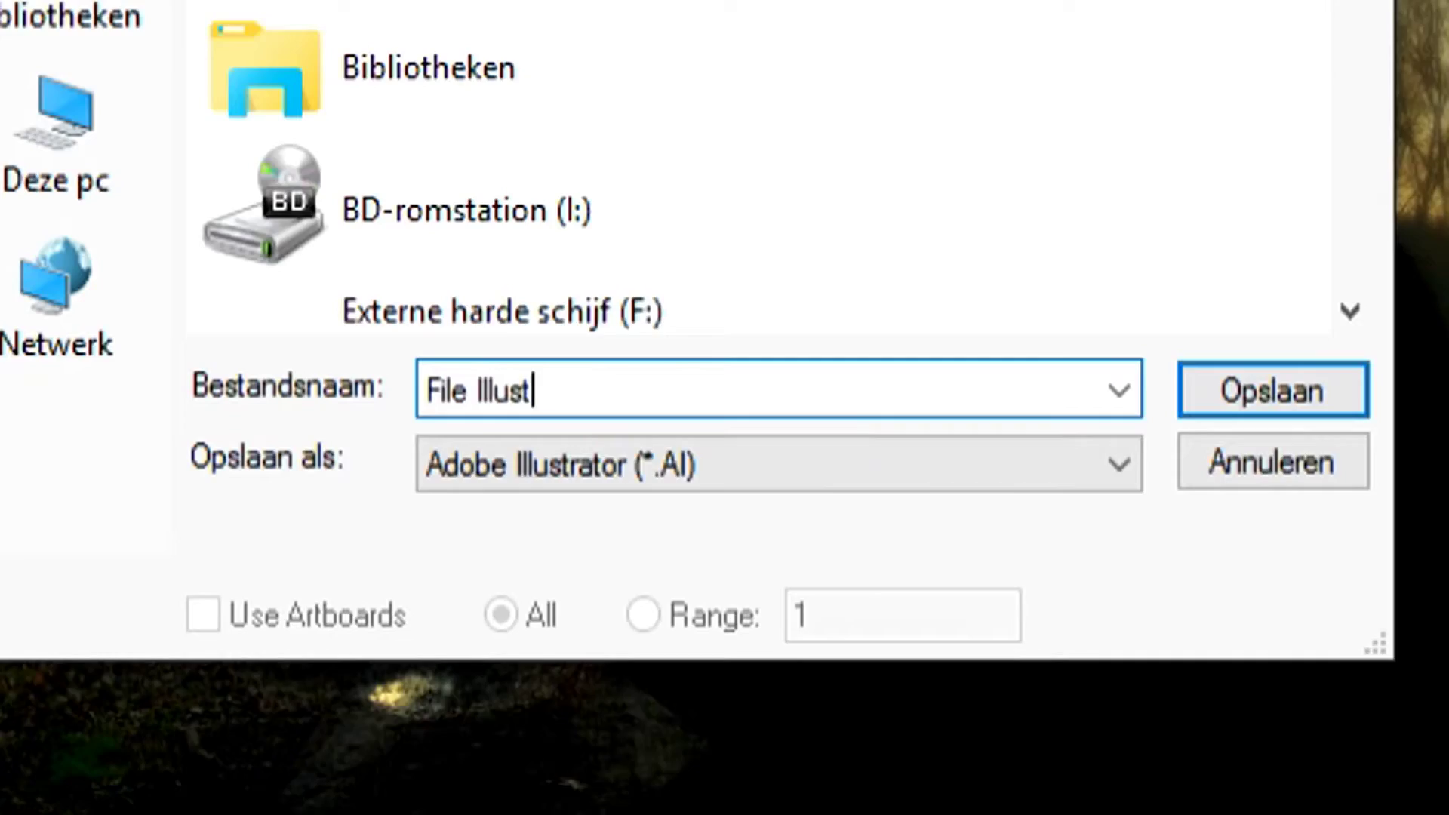
pyautogui.write('rator.ai')
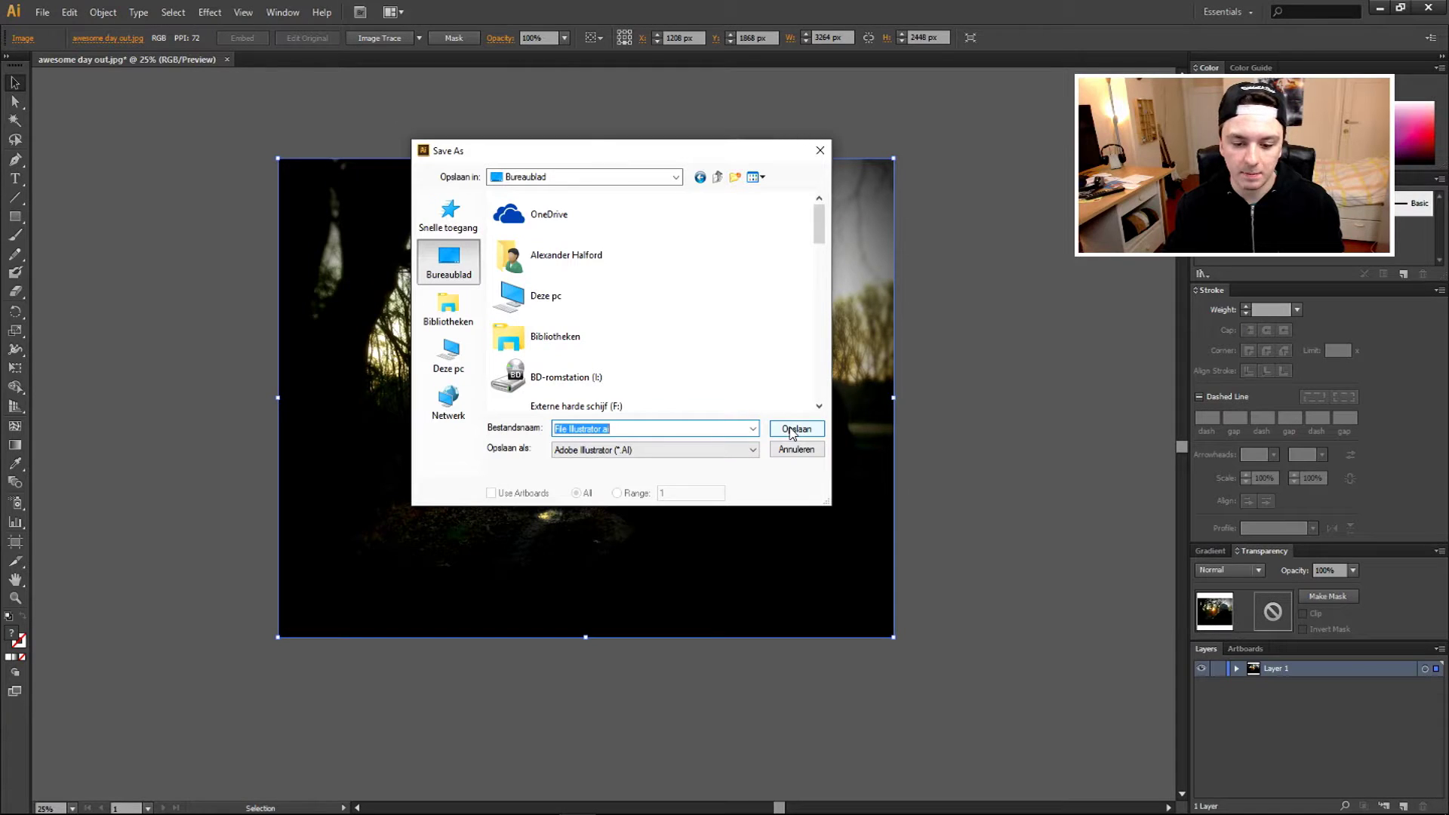
pyautogui.click(794, 429)
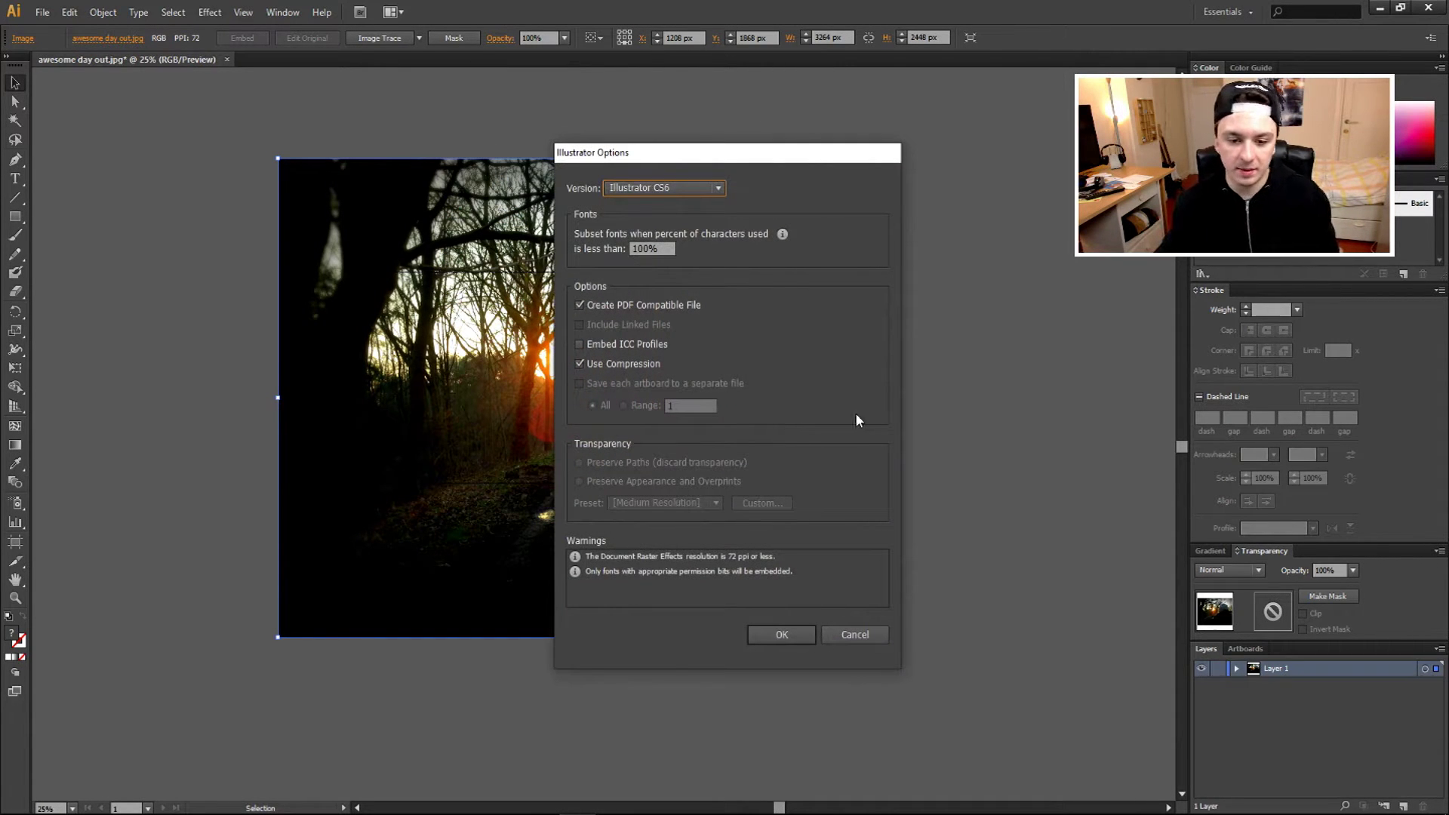
pyautogui.moveTo(615, 153); pyautogui.dragTo(578, 137)
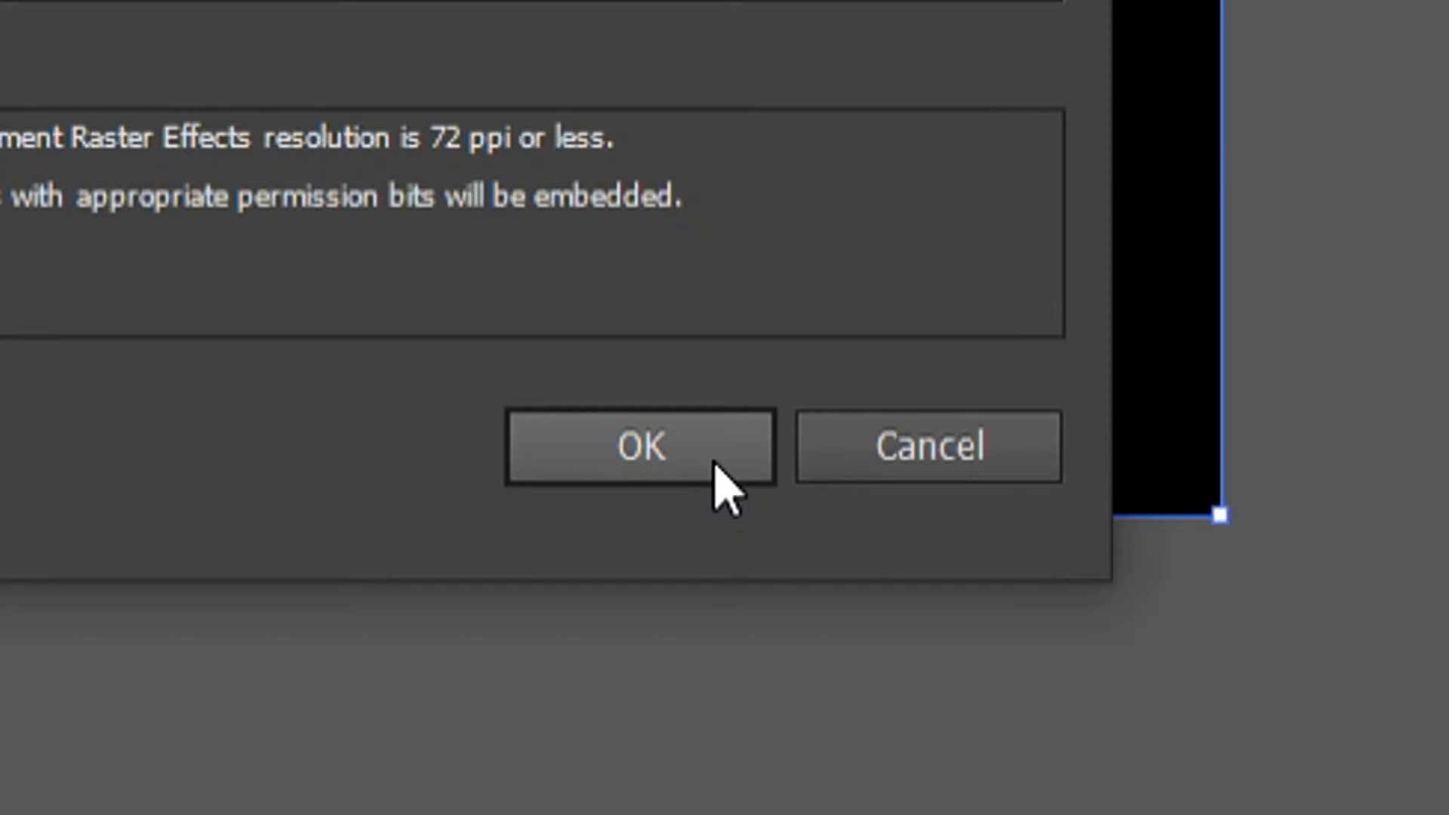
pyautogui.click(745, 619)
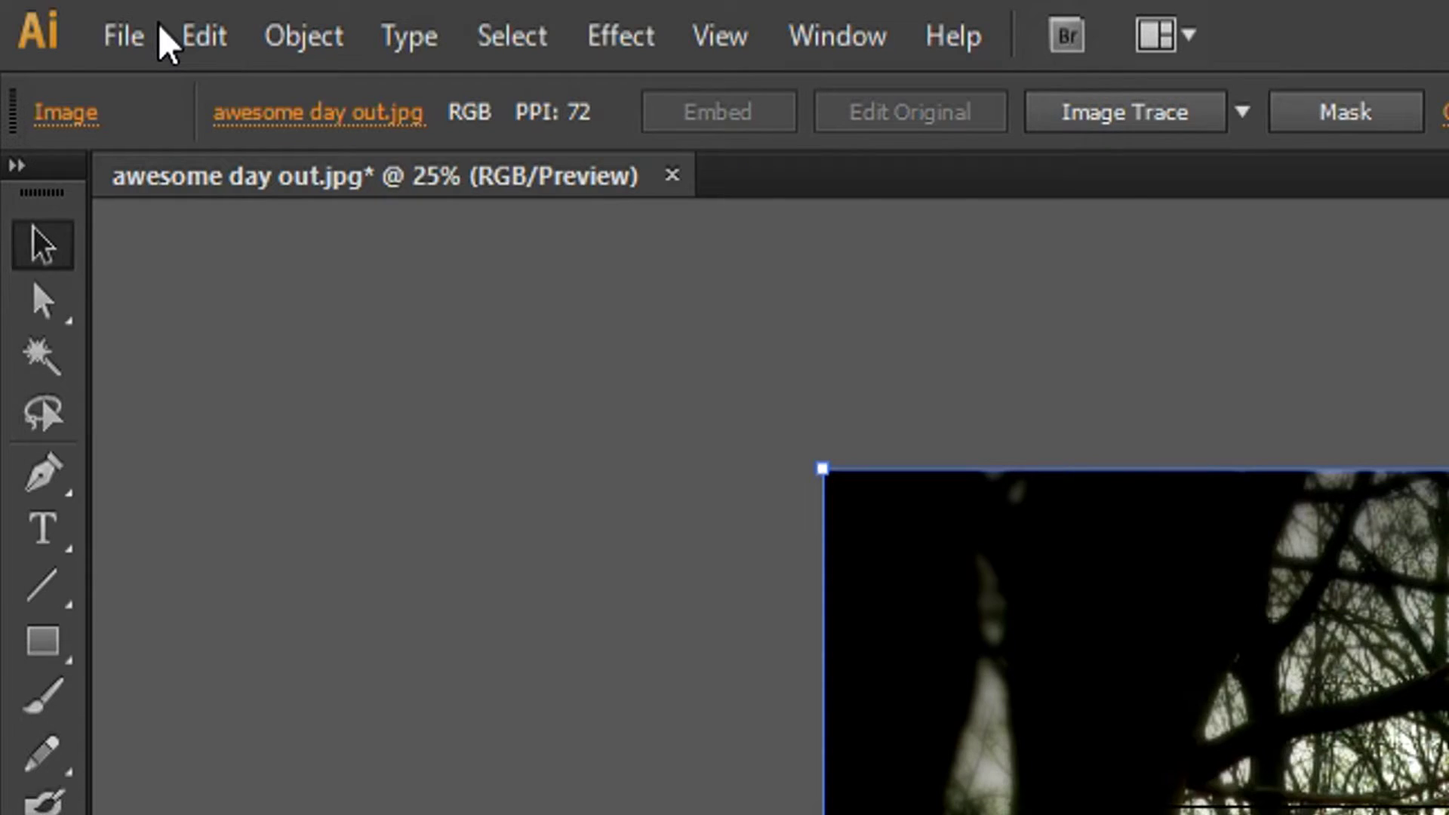
# Export to the desktop as 'Export Illustrator' with the JPEG (*.JPG) format.
pyautogui.click(136, 35)
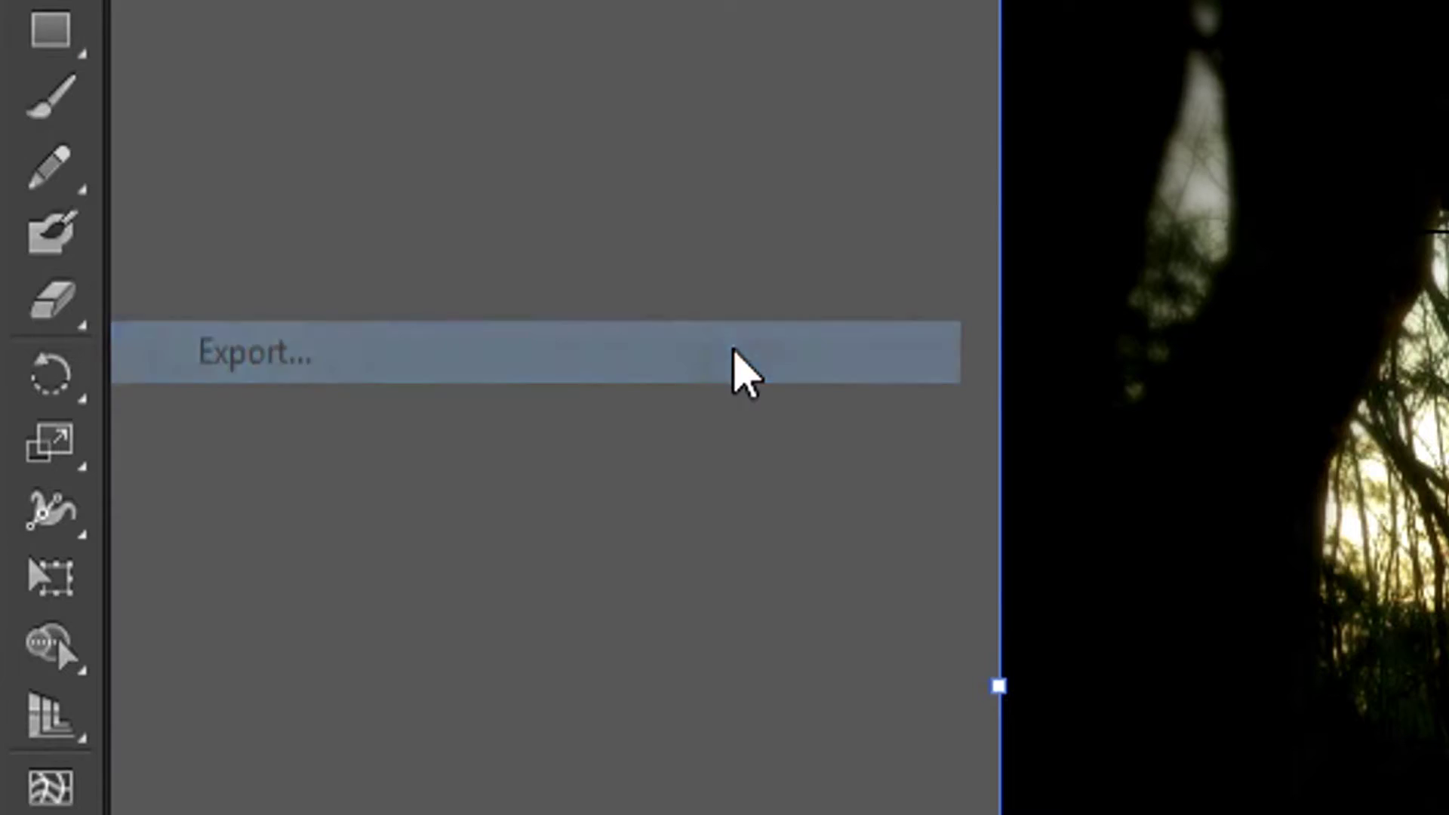
pyautogui.click(742, 368)
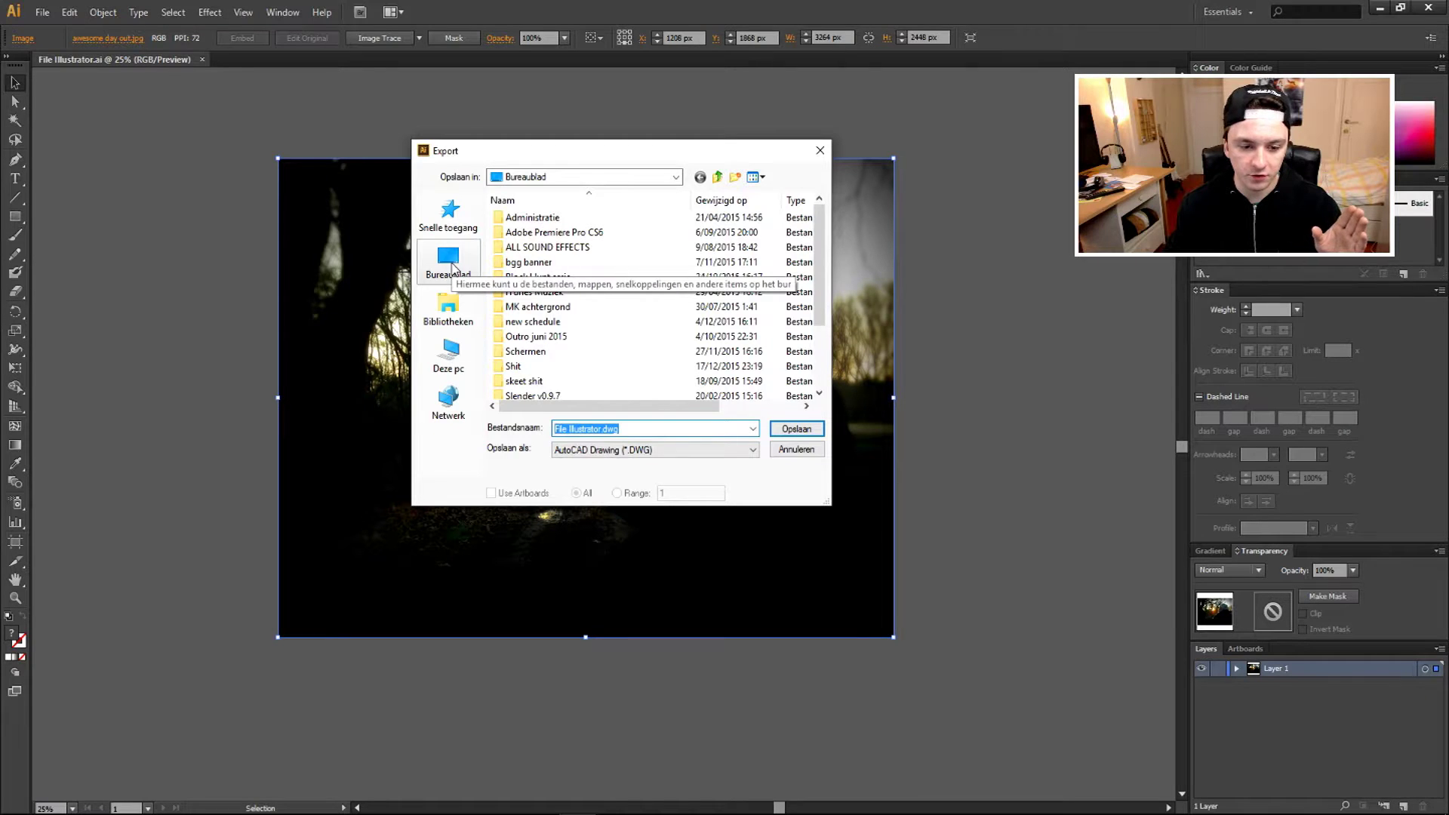
pyautogui.click(664, 428)
pyautogui.write('Export')
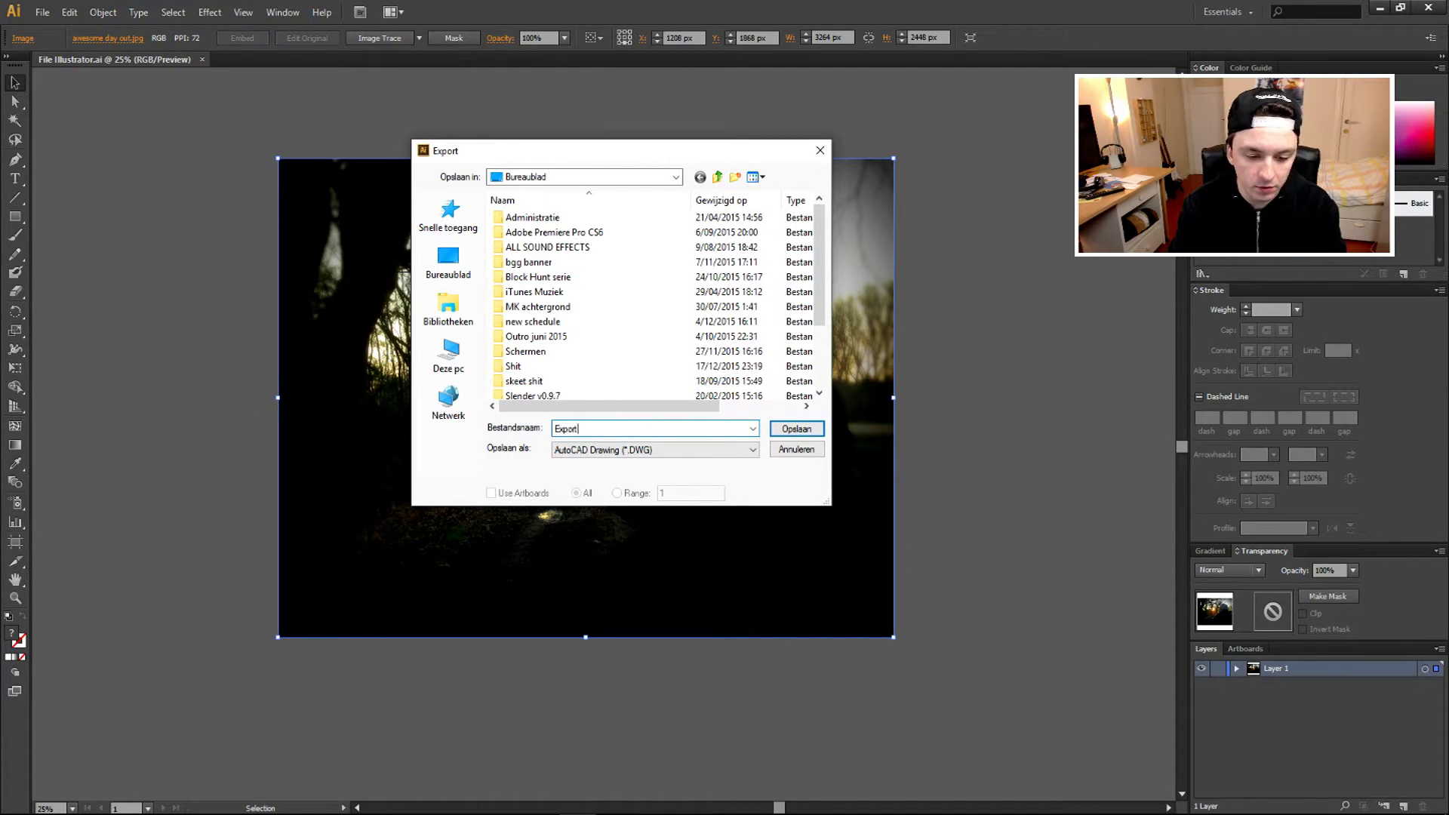
pyautogui.write('Illustrator')
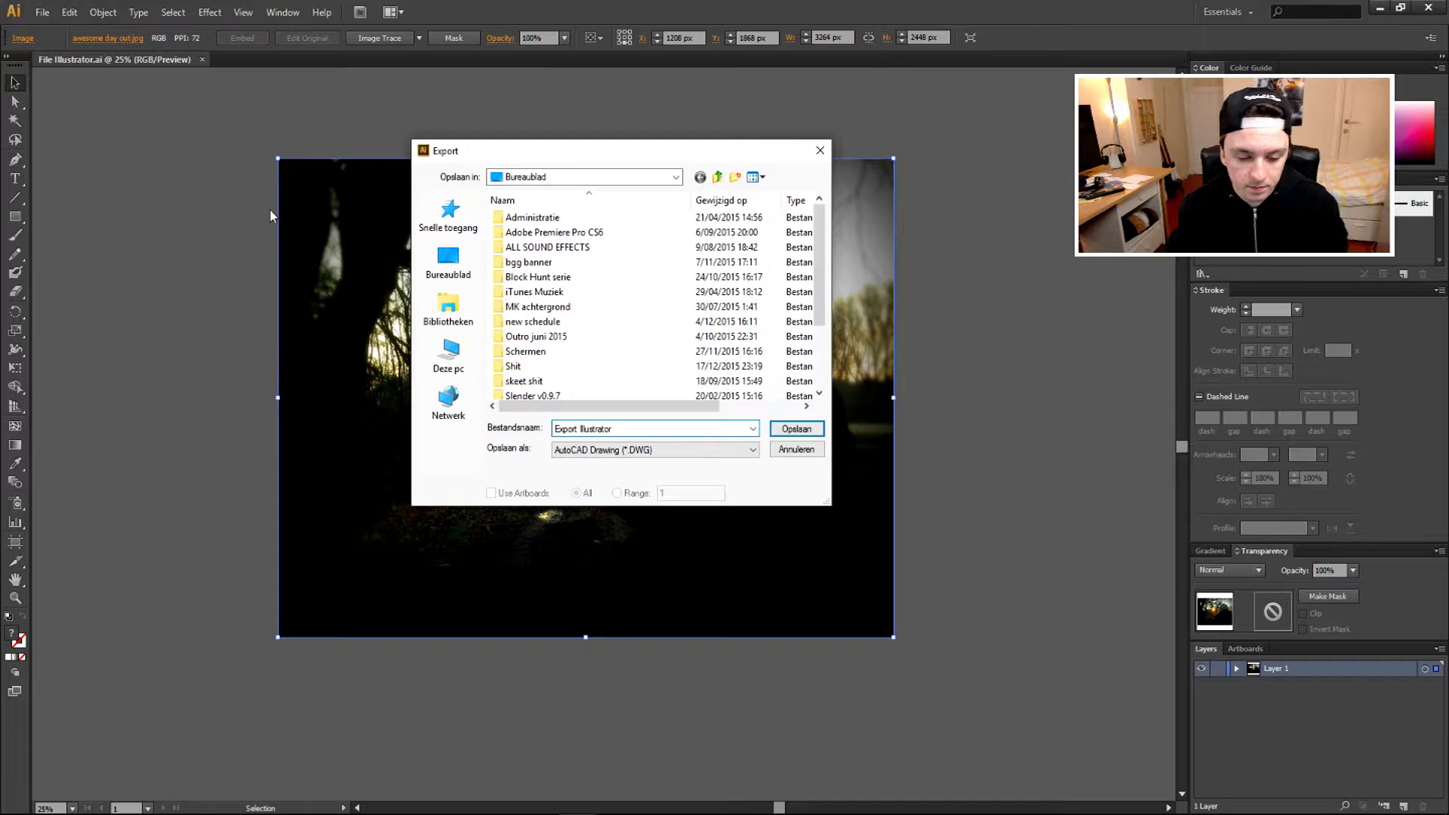
pyautogui.click(651, 449)
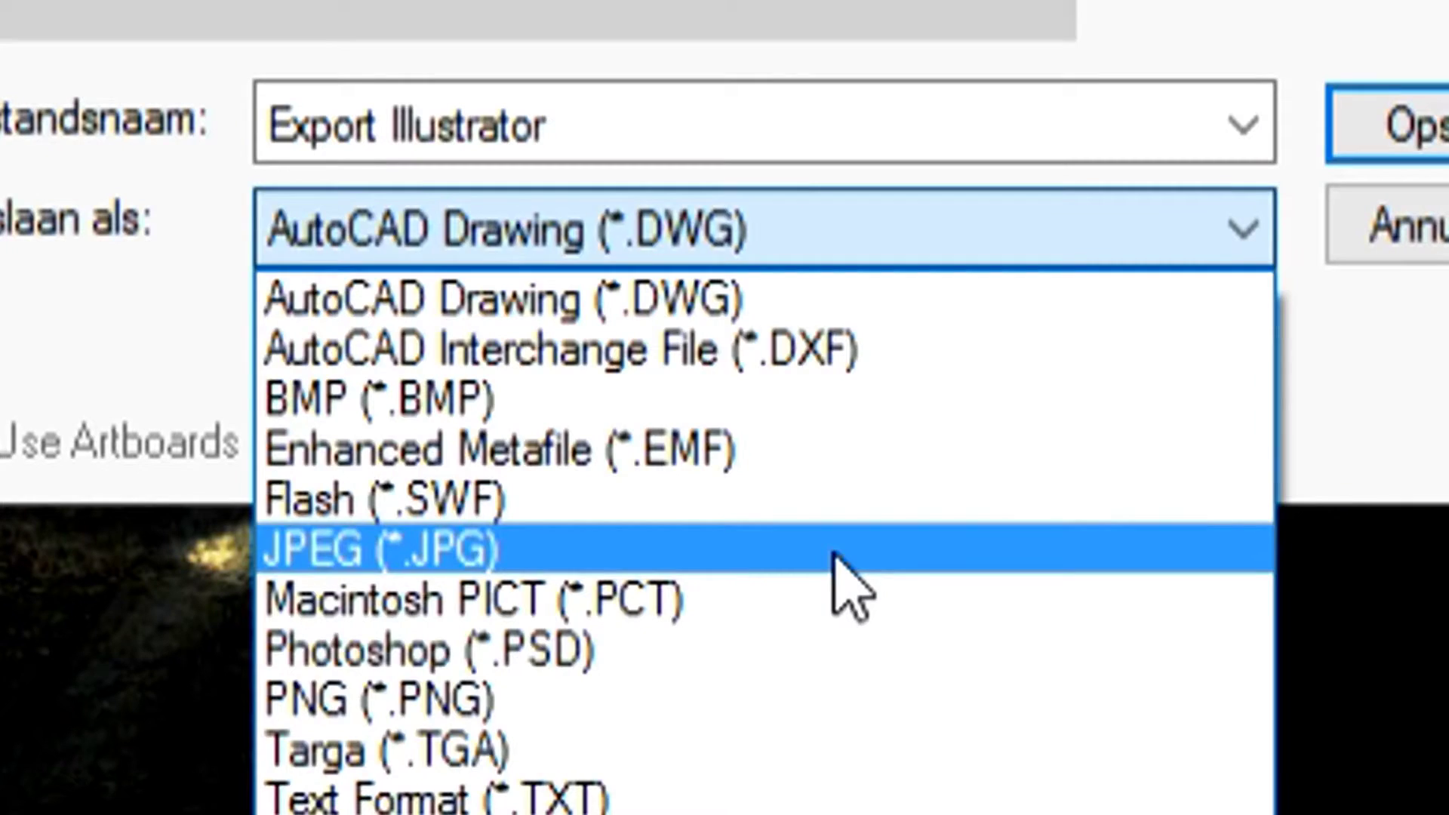
pyautogui.click(674, 515)
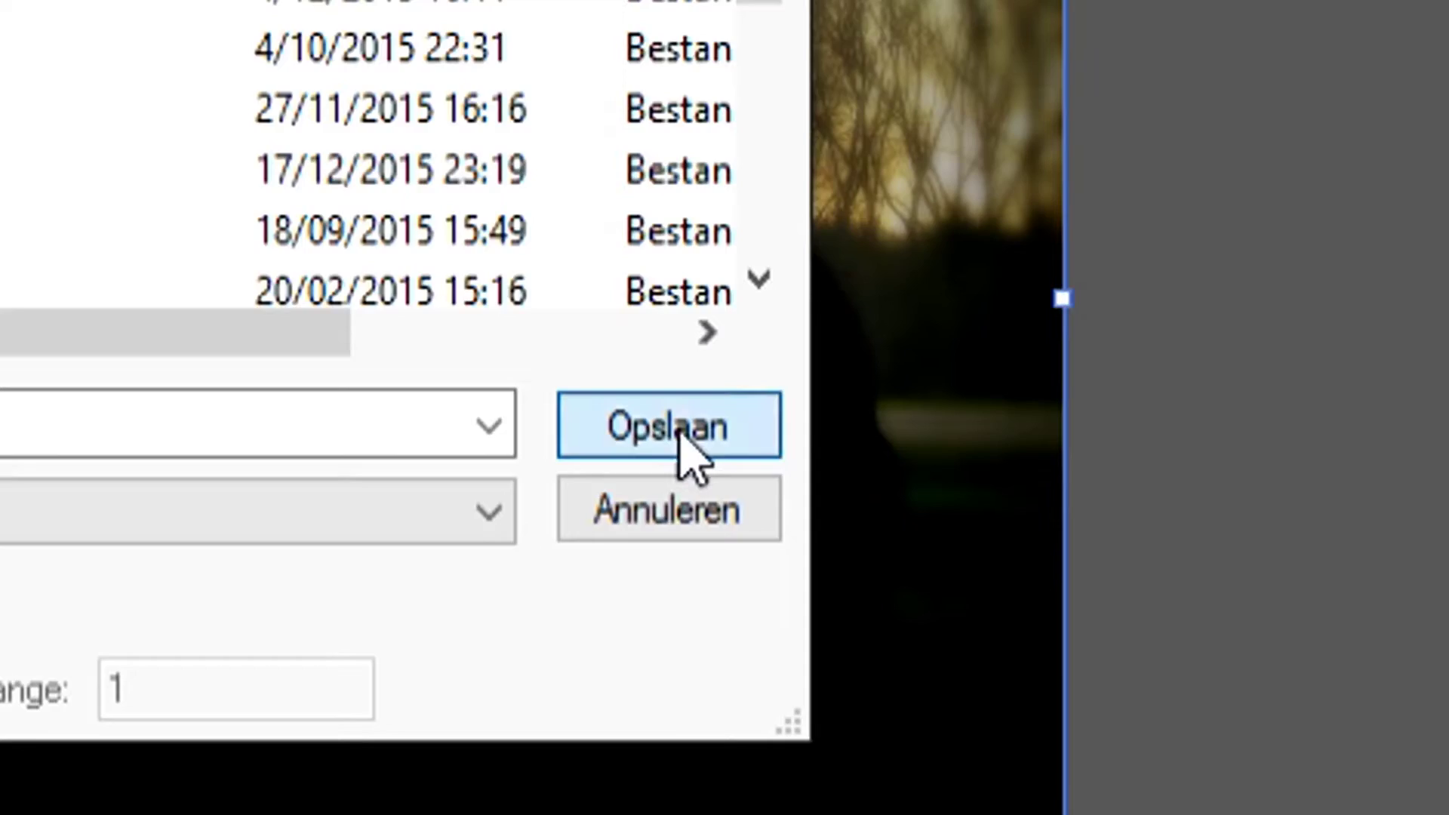
# Confirm the JPEG export, keep the RGB colour model and set quality to 5.
pyautogui.click(796, 427)
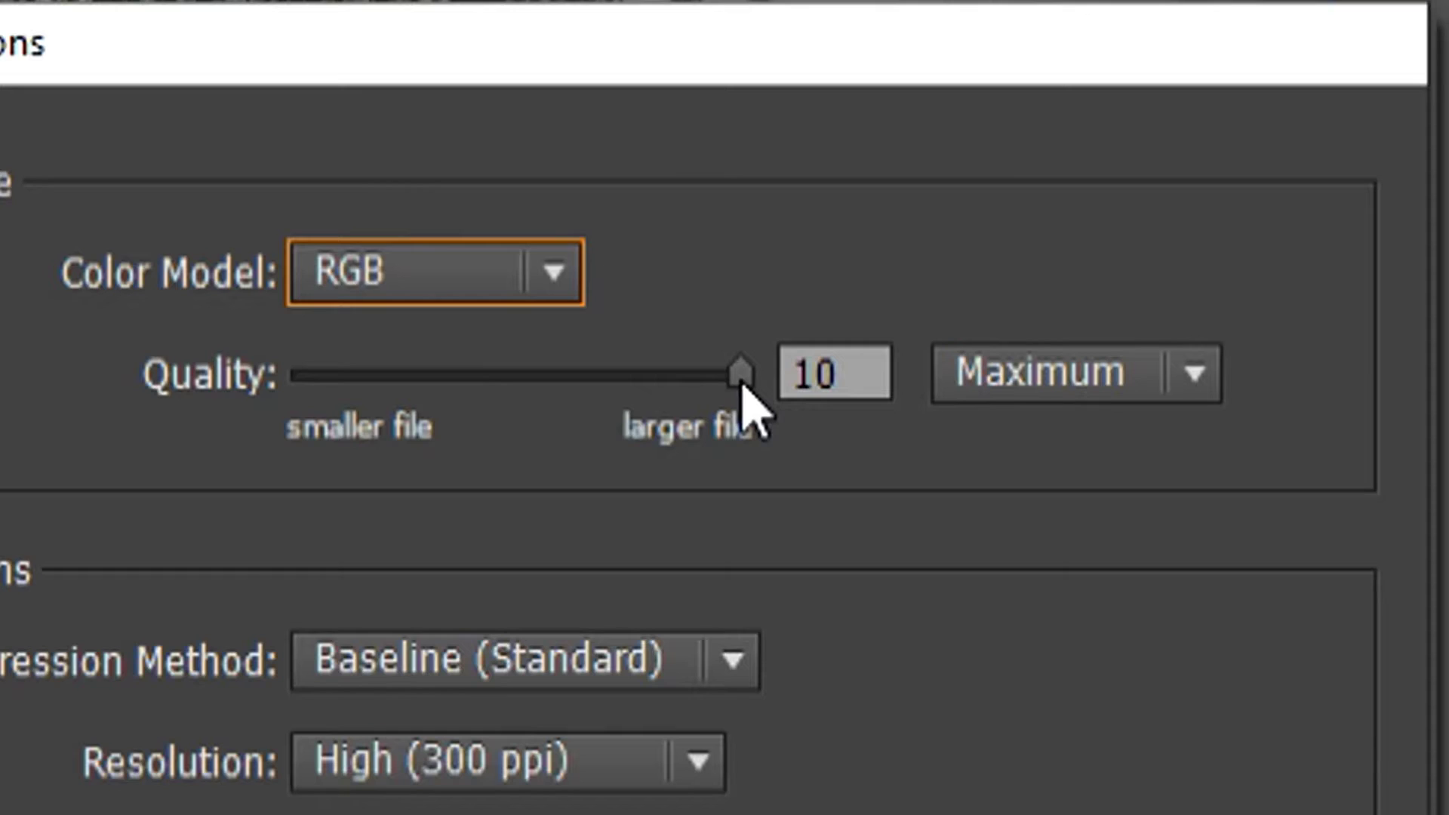
pyautogui.click(772, 329)
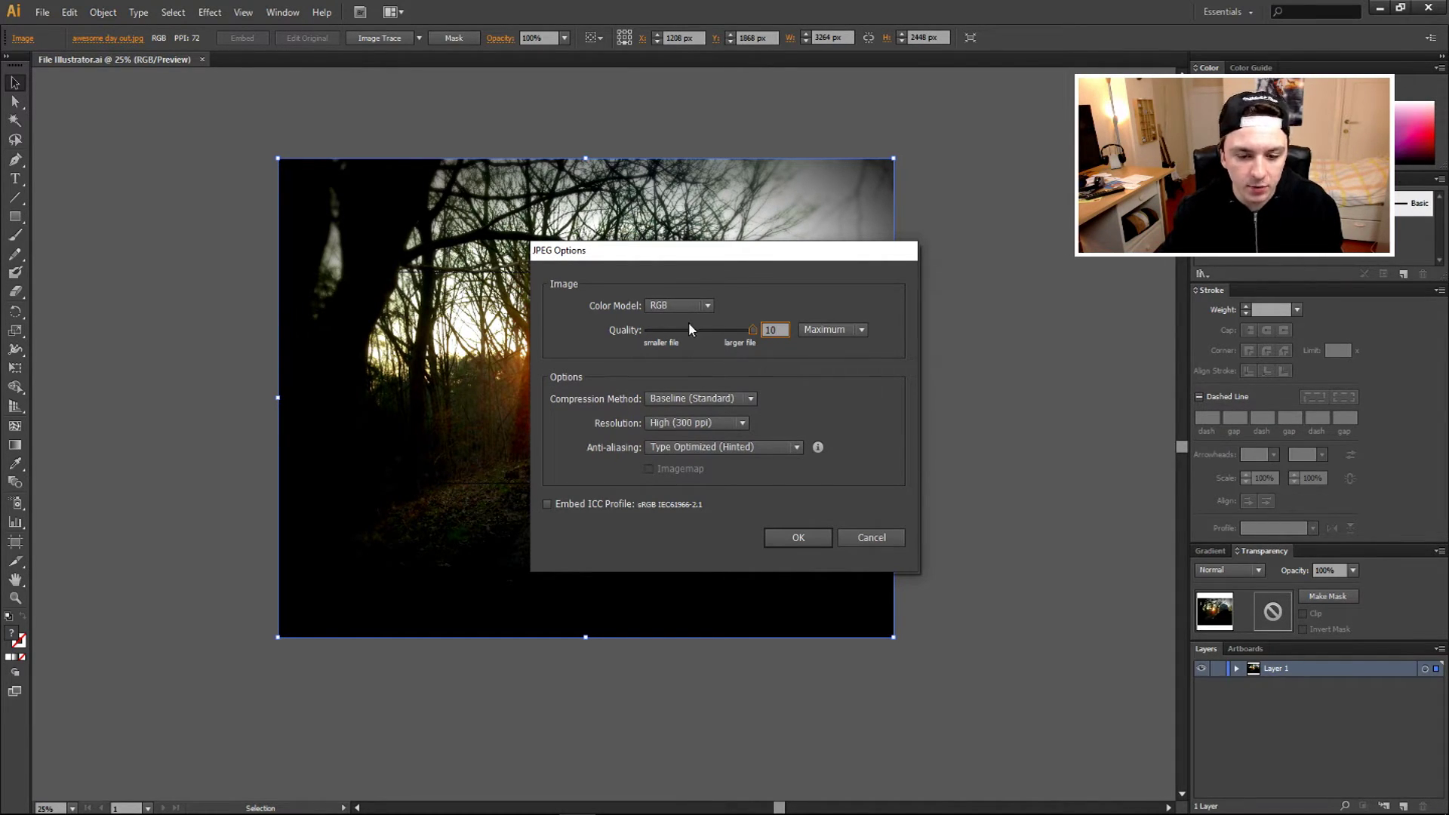
pyautogui.click(685, 306)
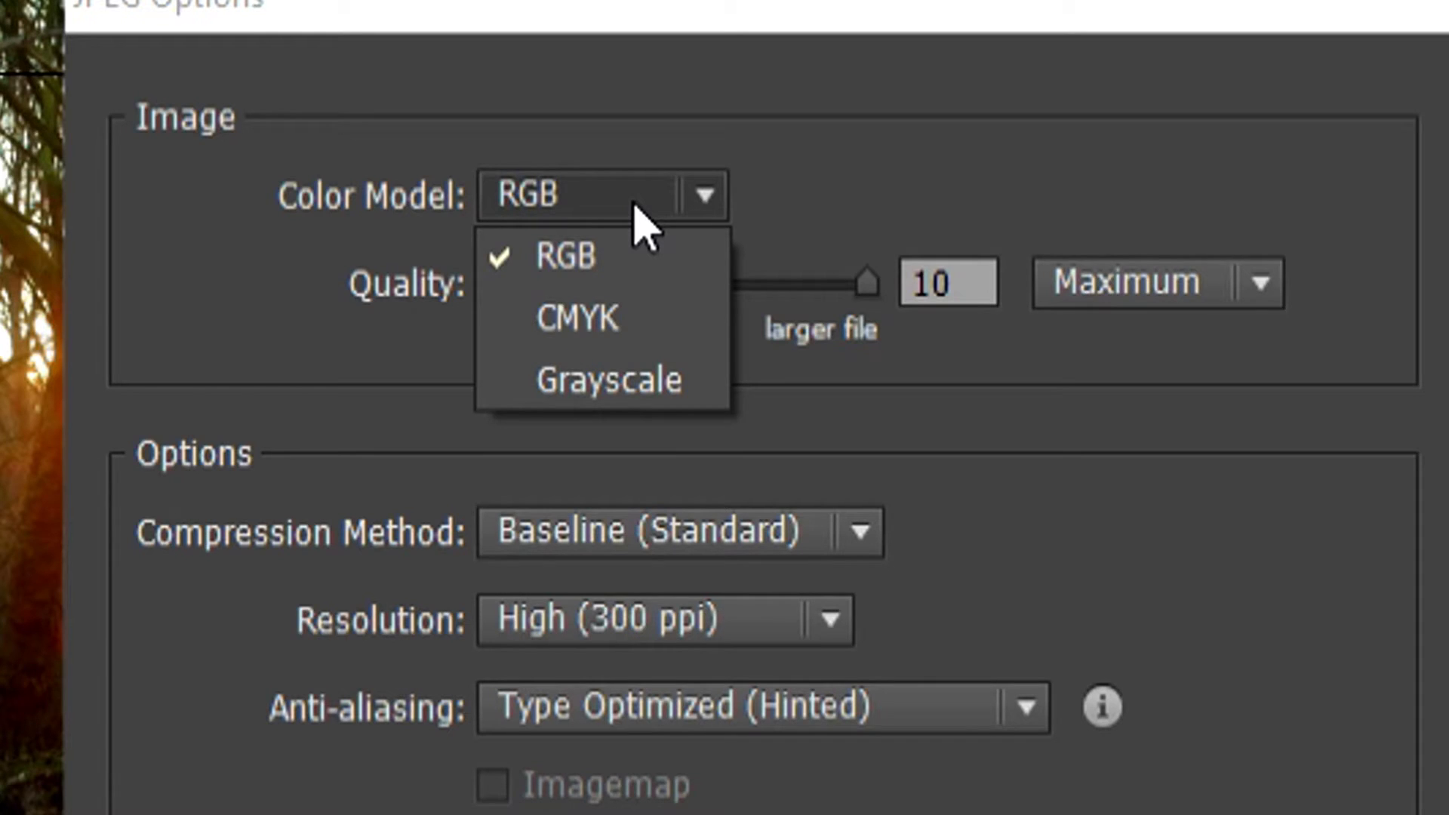
pyautogui.click(624, 255)
pyautogui.write('5')
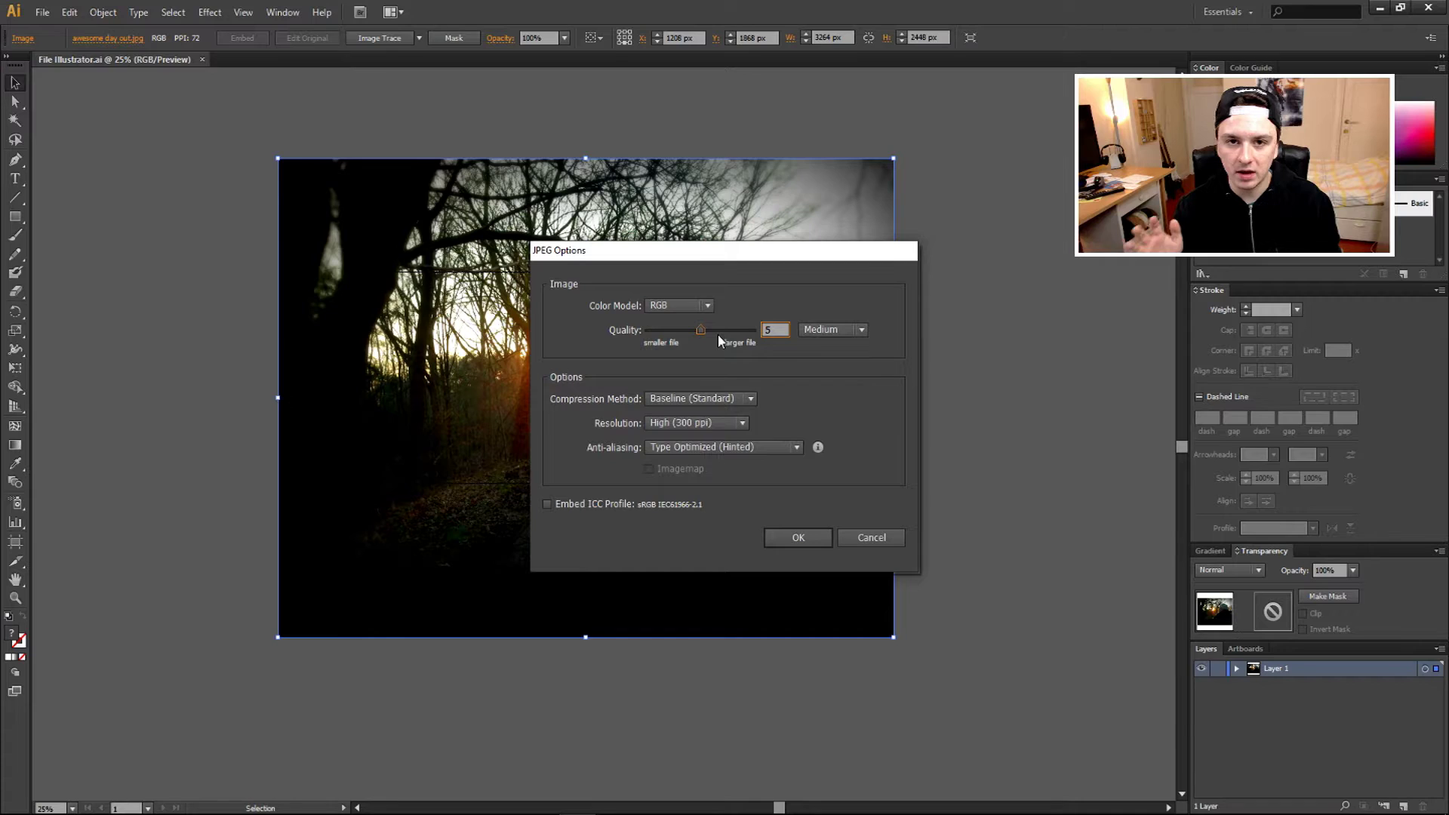
pyautogui.click(702, 331)
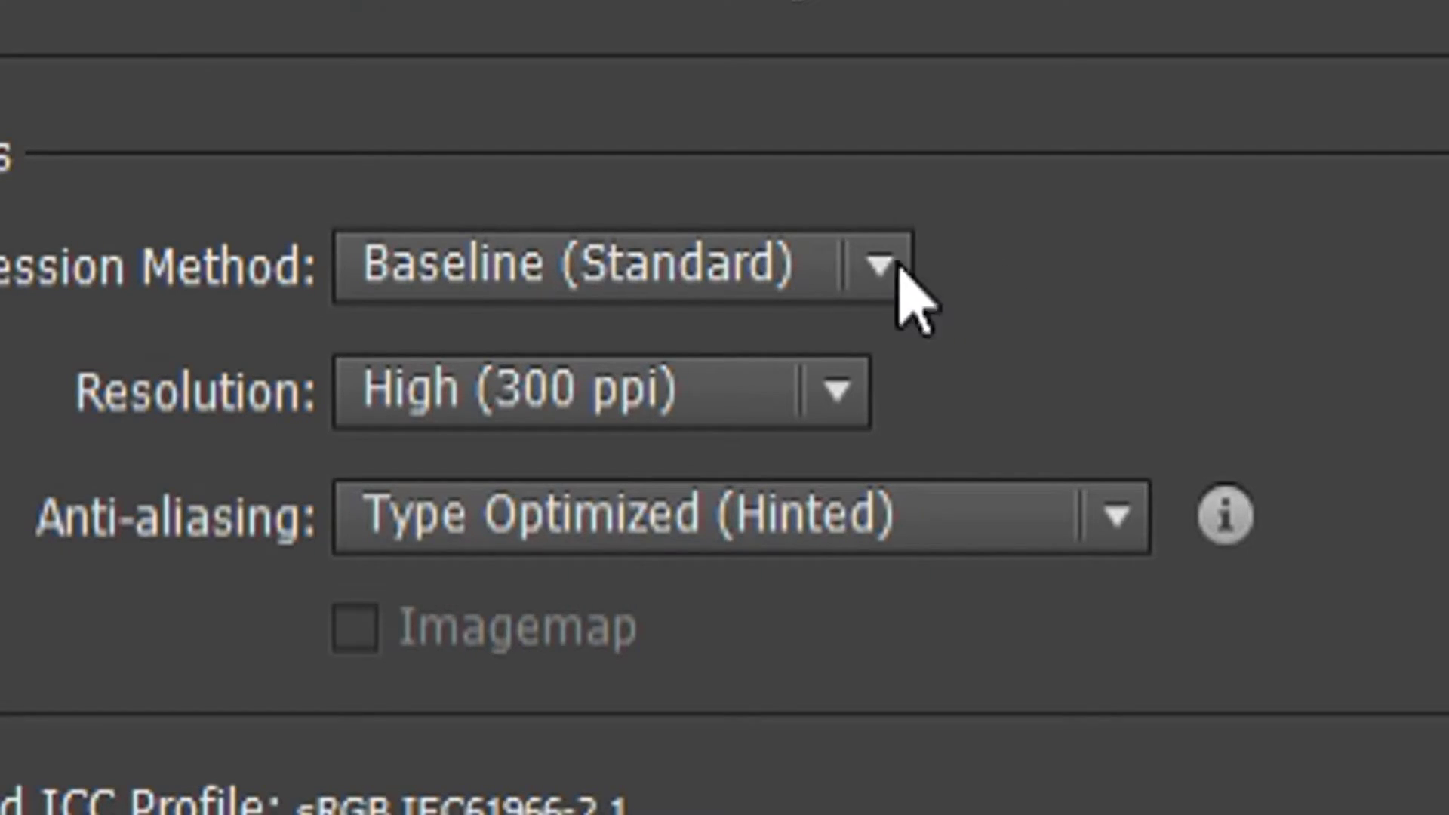
# Set Baseline compression, High (300 ppi), quality 10 and Type Optimized anti-aliasing.
pyautogui.click(883, 269)
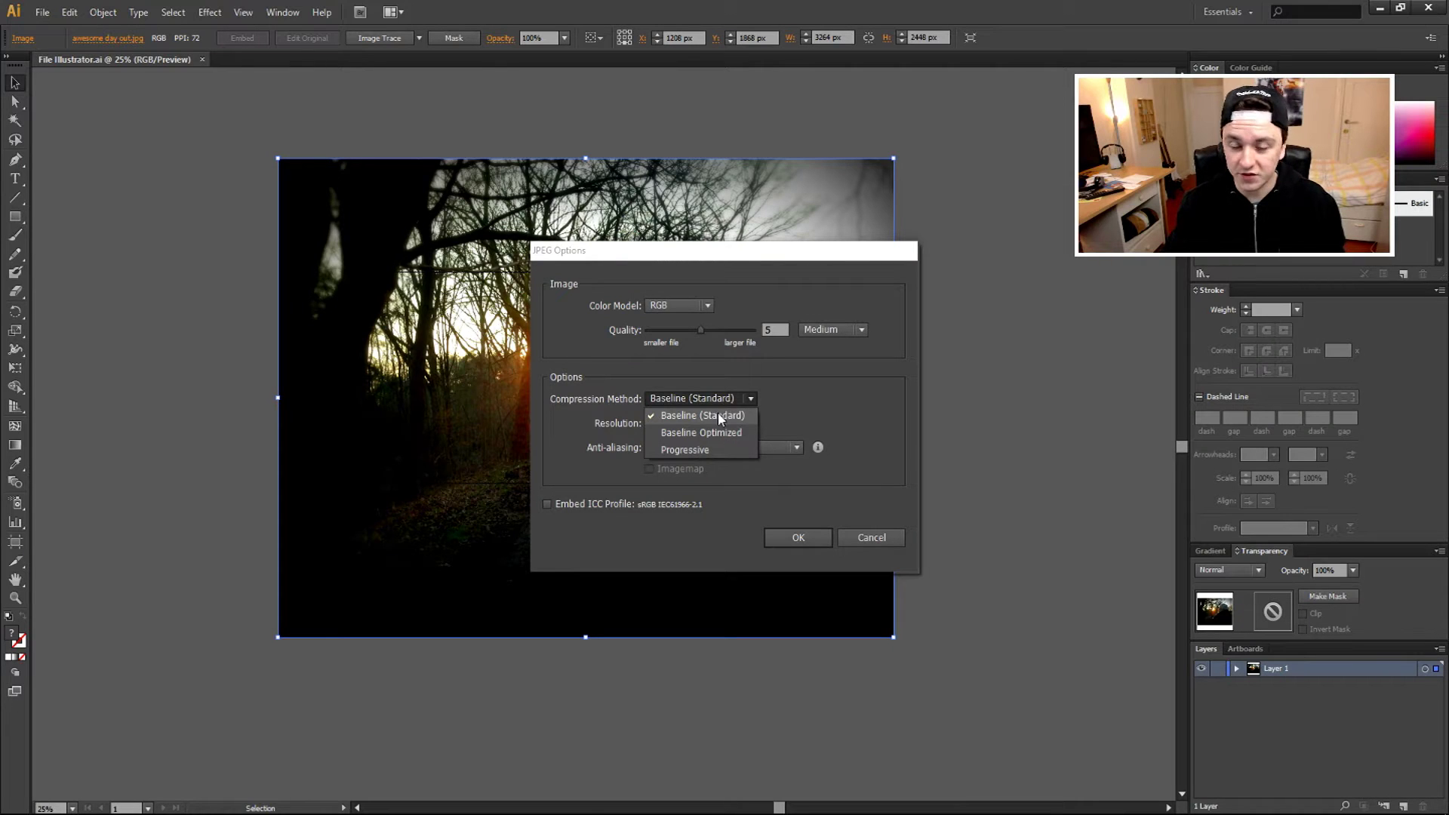
pyautogui.click(770, 346)
pyautogui.click(709, 423)
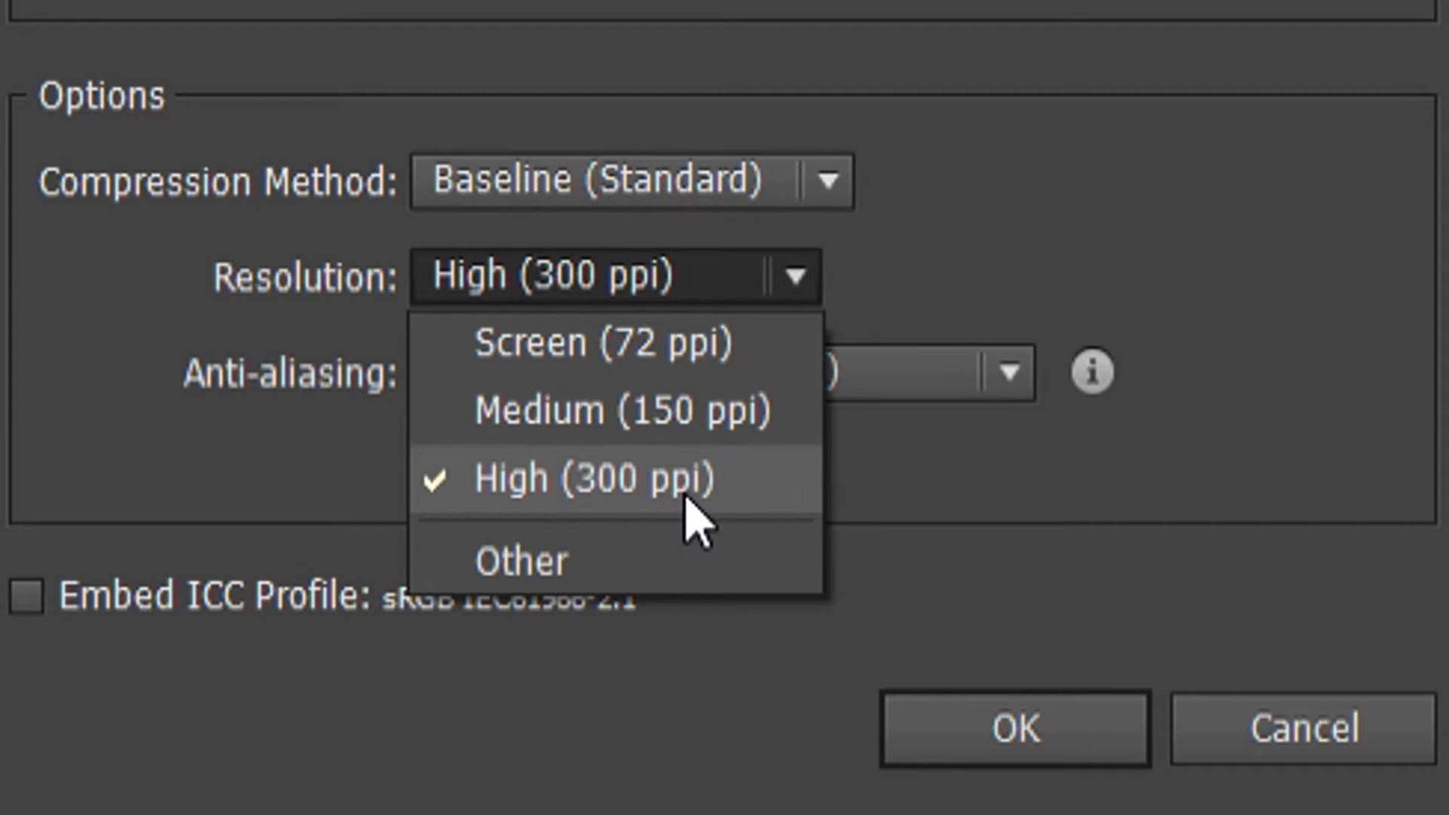
pyautogui.click(594, 479)
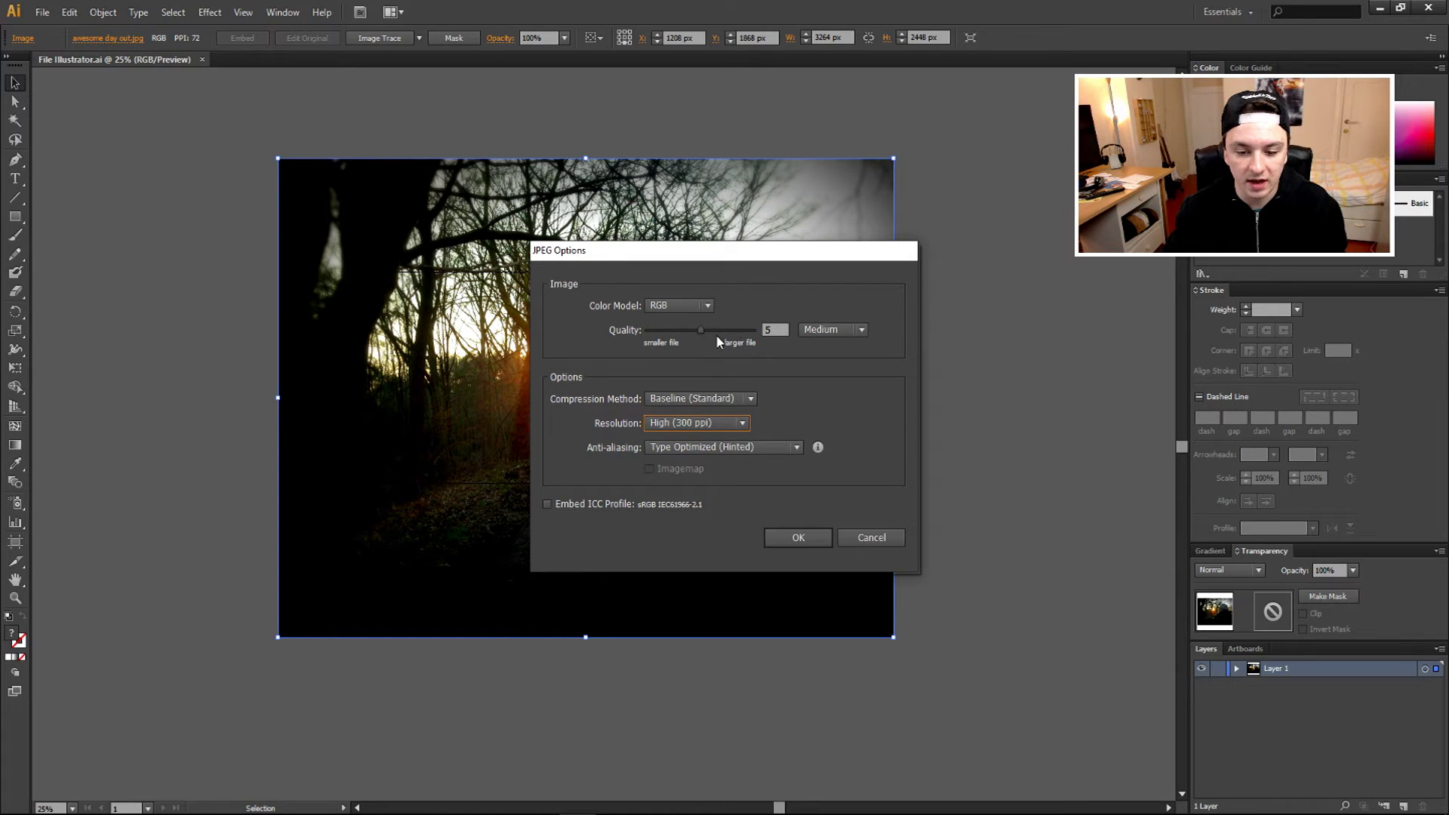
pyautogui.click(701, 331)
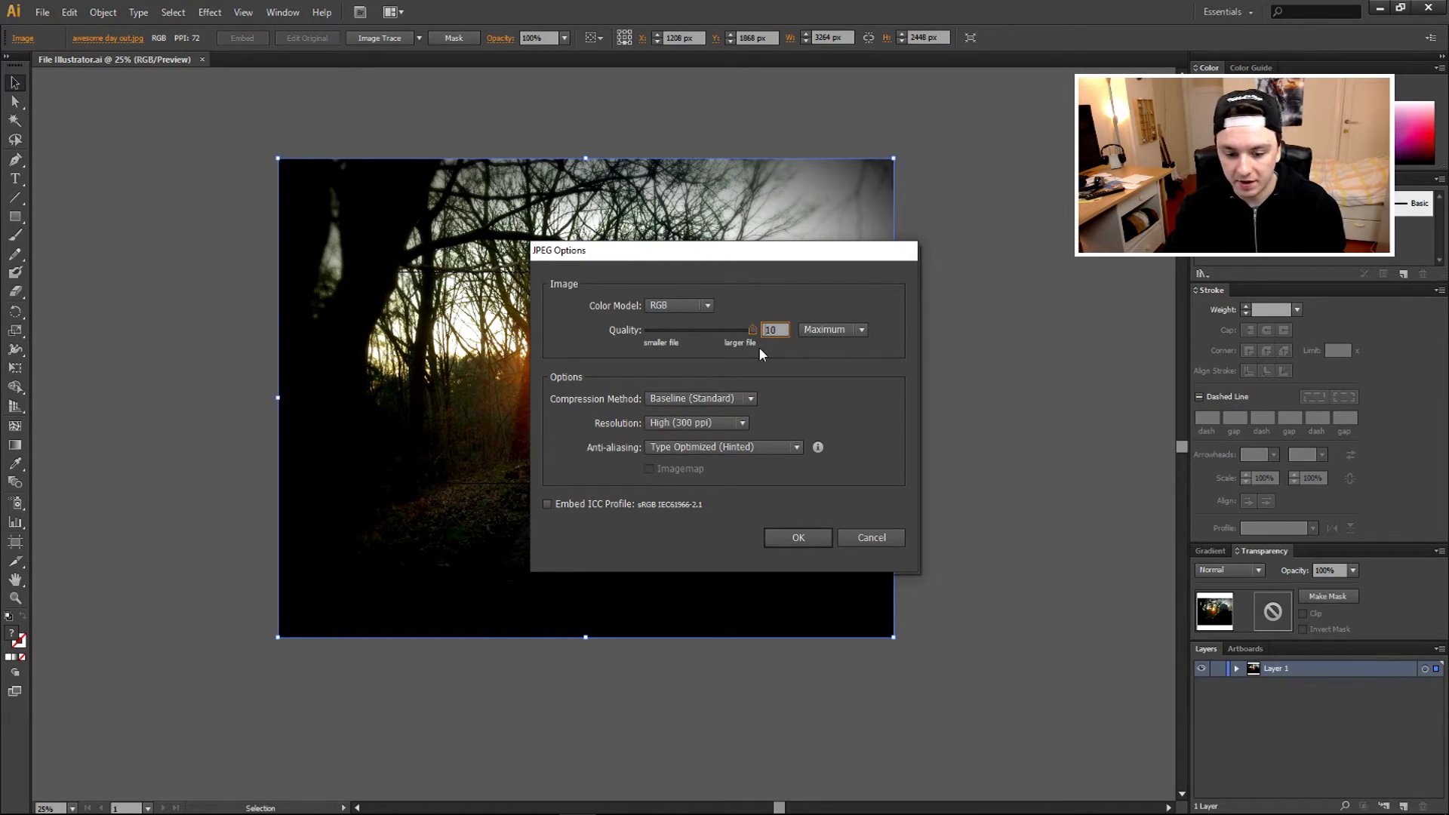
pyautogui.click(725, 446)
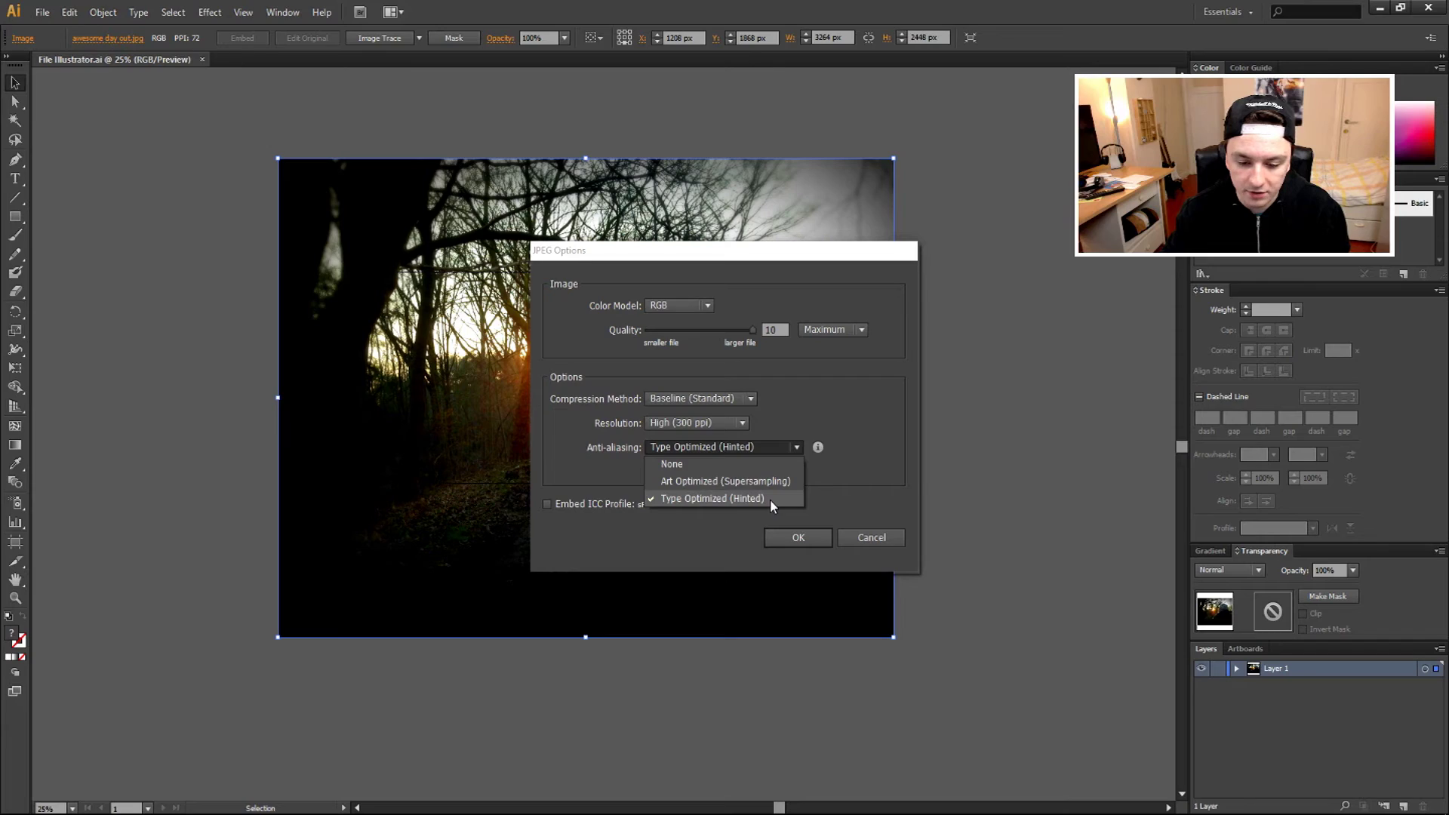
pyautogui.click(770, 499)
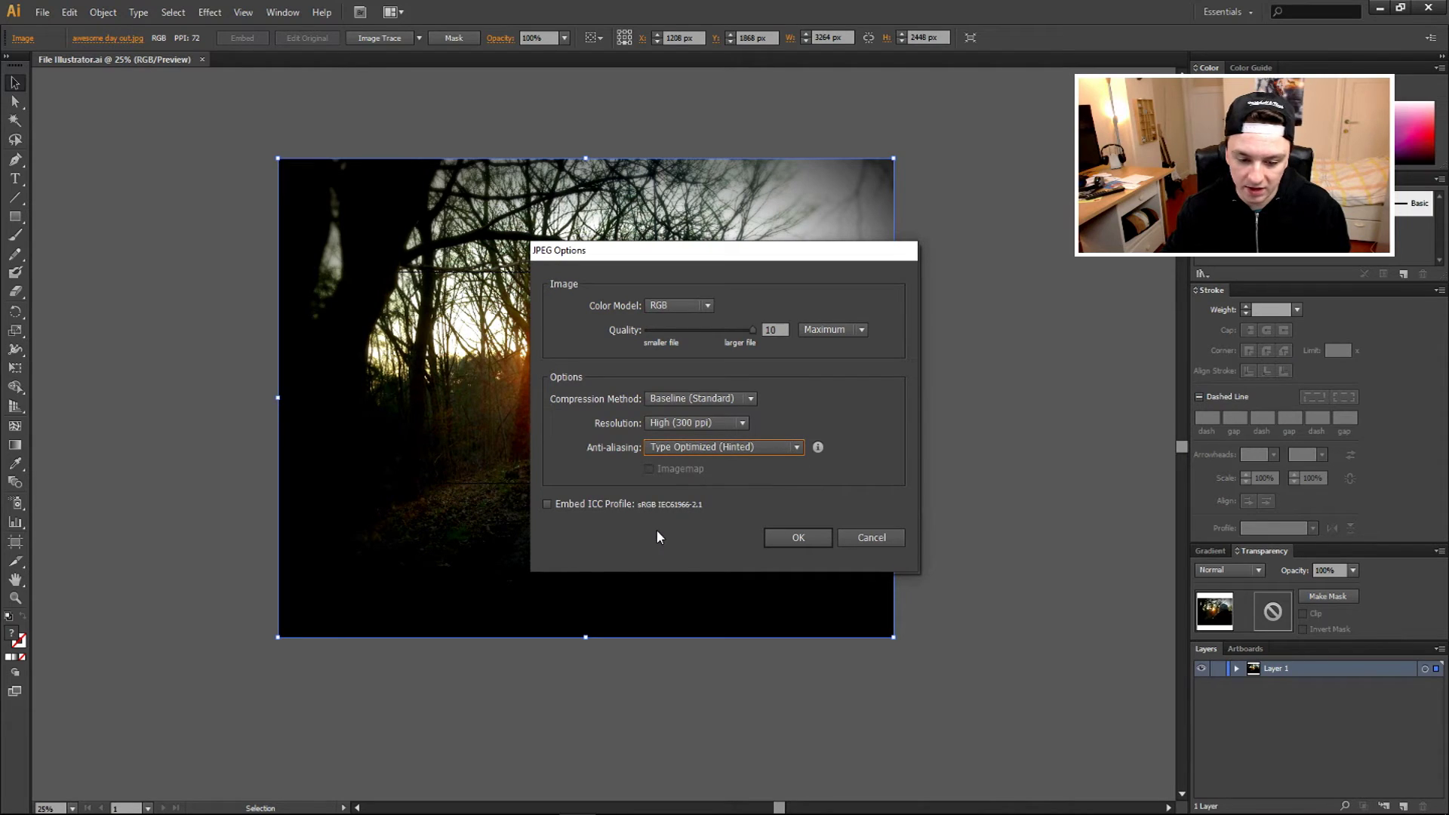